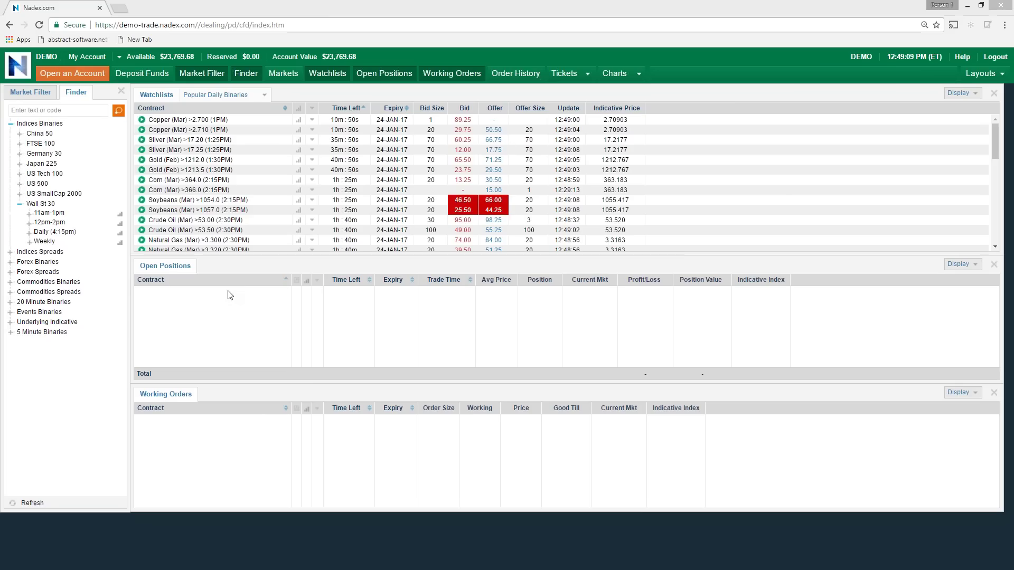
- Open the Wall St 30 Weekly chart maximized, examine its recent price action and strike level, and close it
{"action": "left_click", "coordinate": [120, 243]}
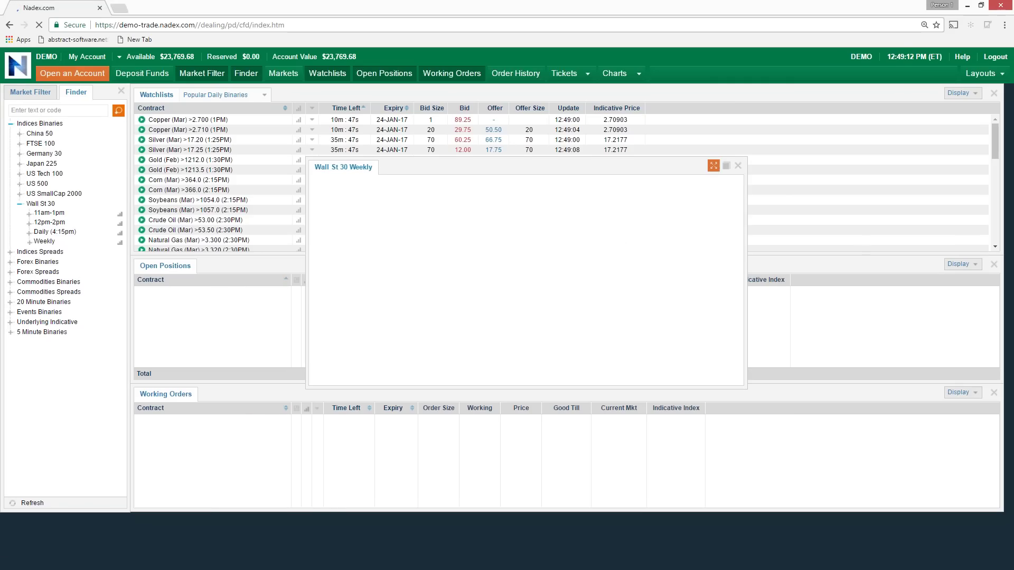
{"action": "left_click", "coordinate": [713, 166]}
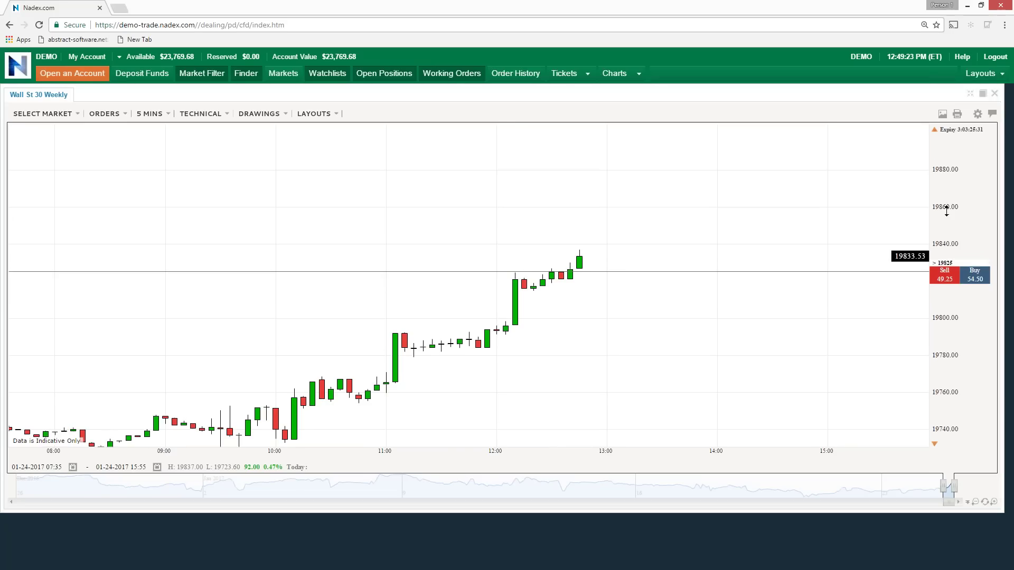
{"action": "left_click_drag", "start_coordinate": [946, 211], "coordinate": [946, 146]}
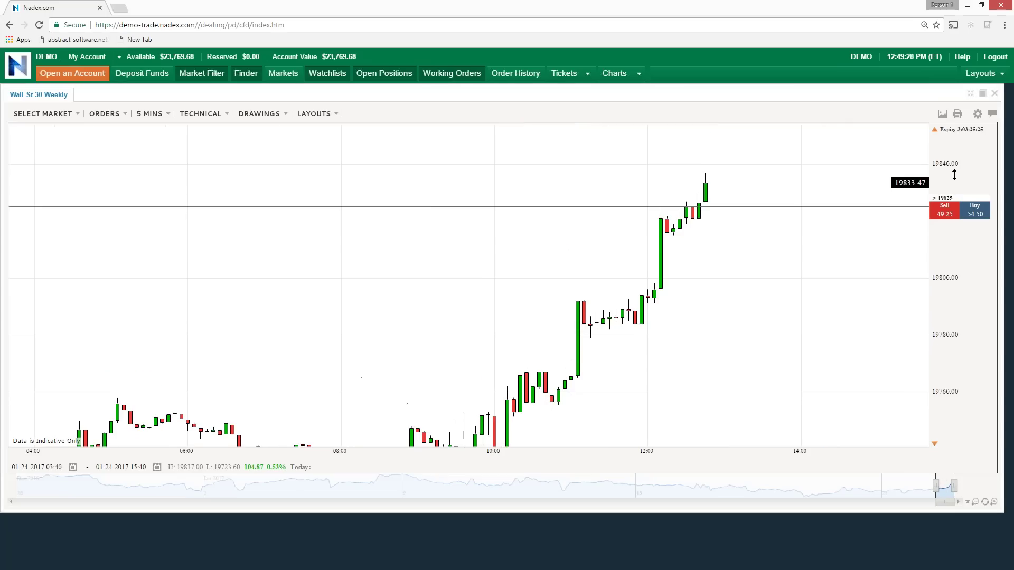
{"action": "left_click_drag", "start_coordinate": [953, 186], "coordinate": [966, 231]}
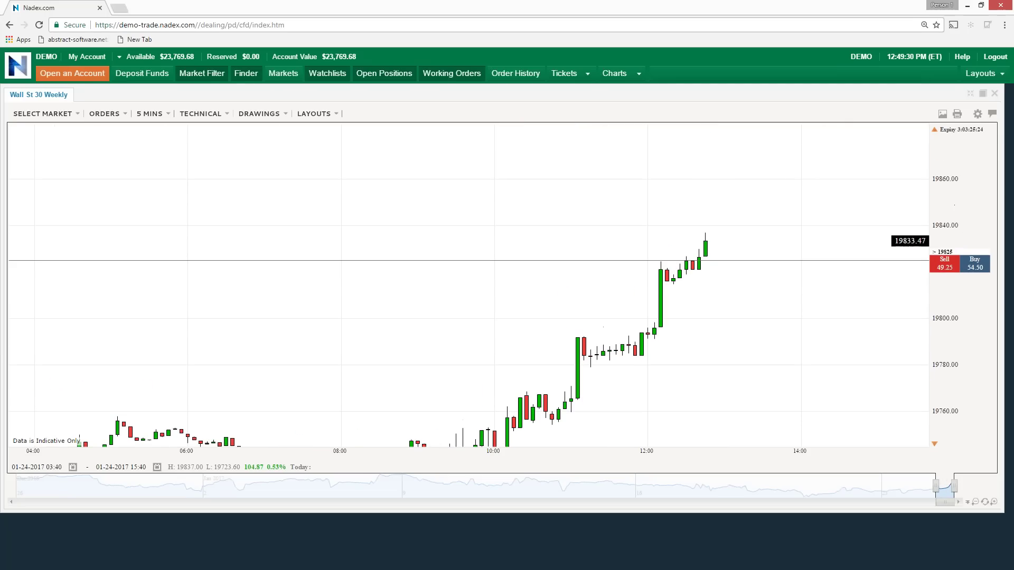
{"action": "key", "text": "Escape"}
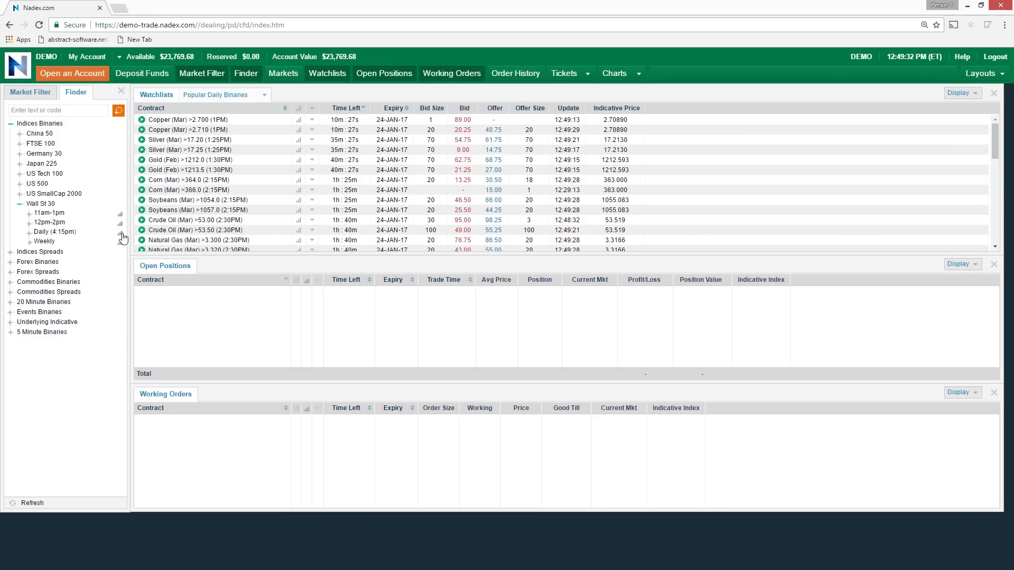
- Open the Wall St 30 Daily (4:15pm) chart in its own window with 15-minute candles and the Ichimoku indicator
{"action": "left_click", "coordinate": [121, 234]}
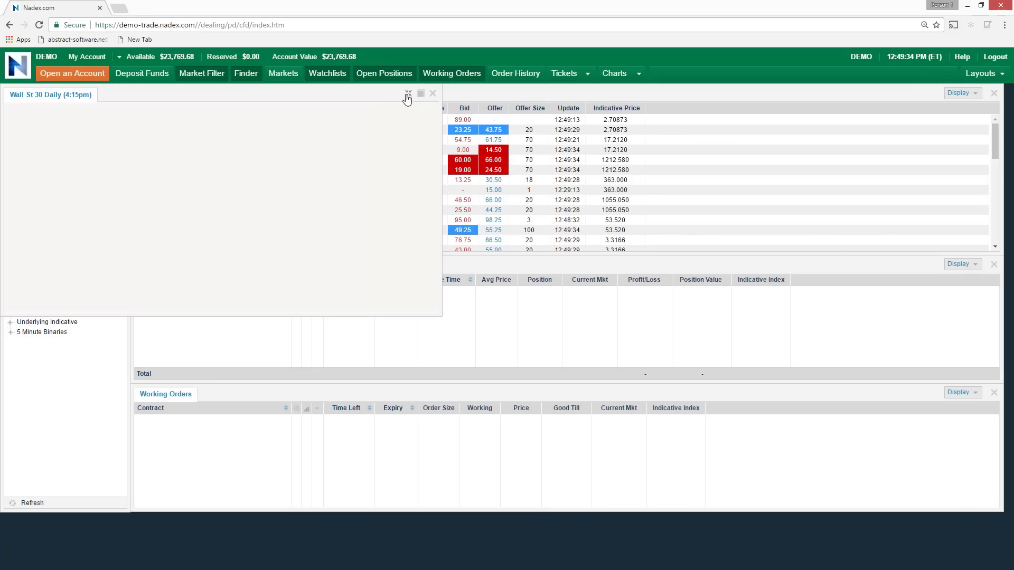
{"action": "left_click", "coordinate": [408, 95]}
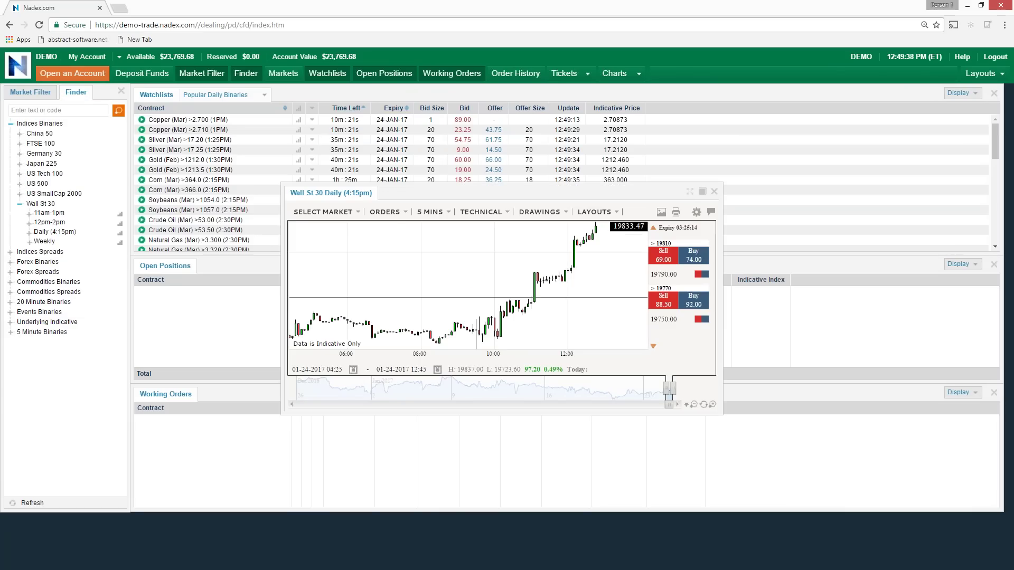
{"action": "left_click", "coordinate": [690, 191]}
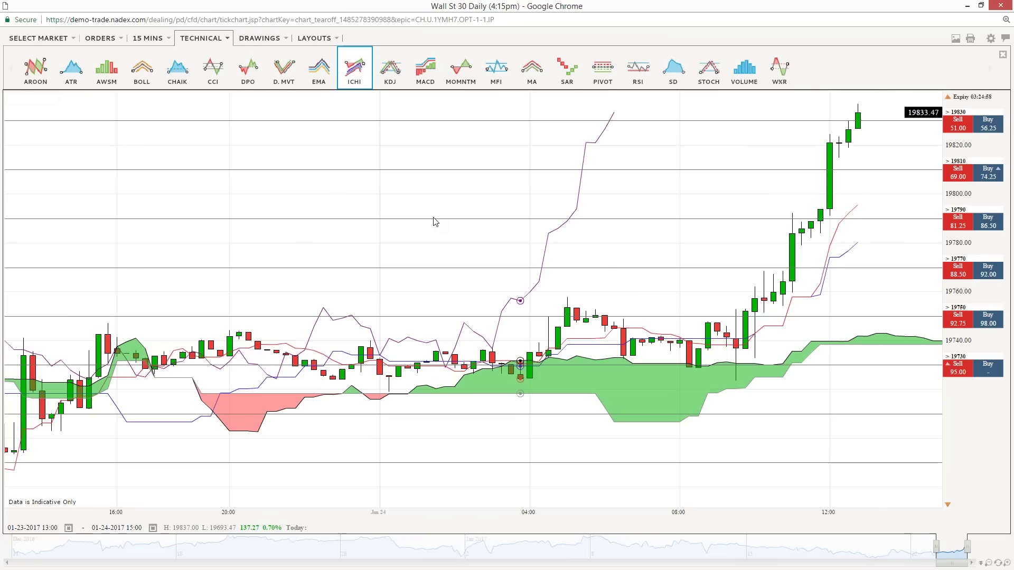
- Examine the Ichimoku lines and cloud against the latest candles, the strike levels and the 16:15 expiry
{"action": "mouse_move", "coordinate": [475, 254]}
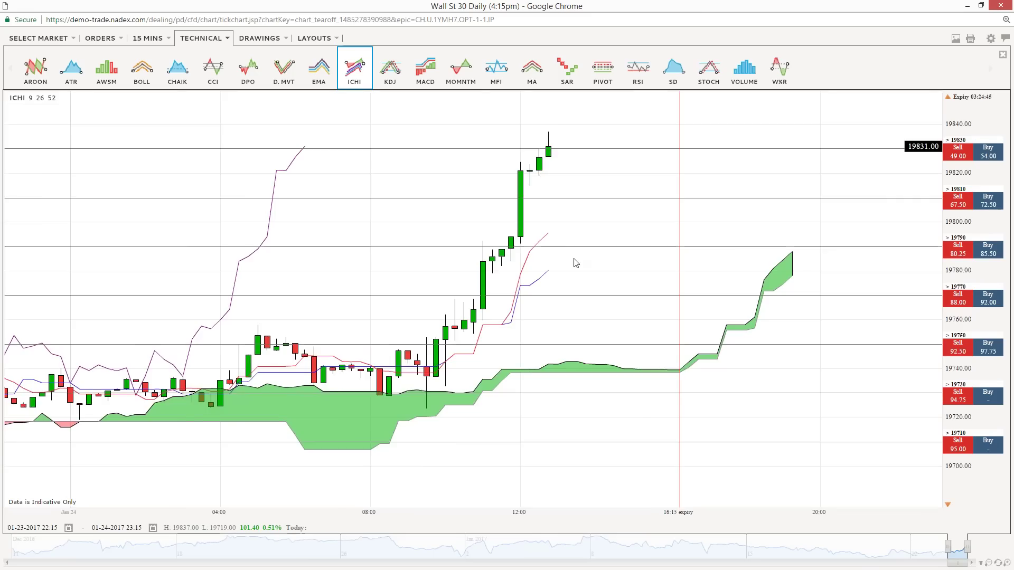
{"action": "left_click_drag", "start_coordinate": [573, 262], "coordinate": [0, 263]}
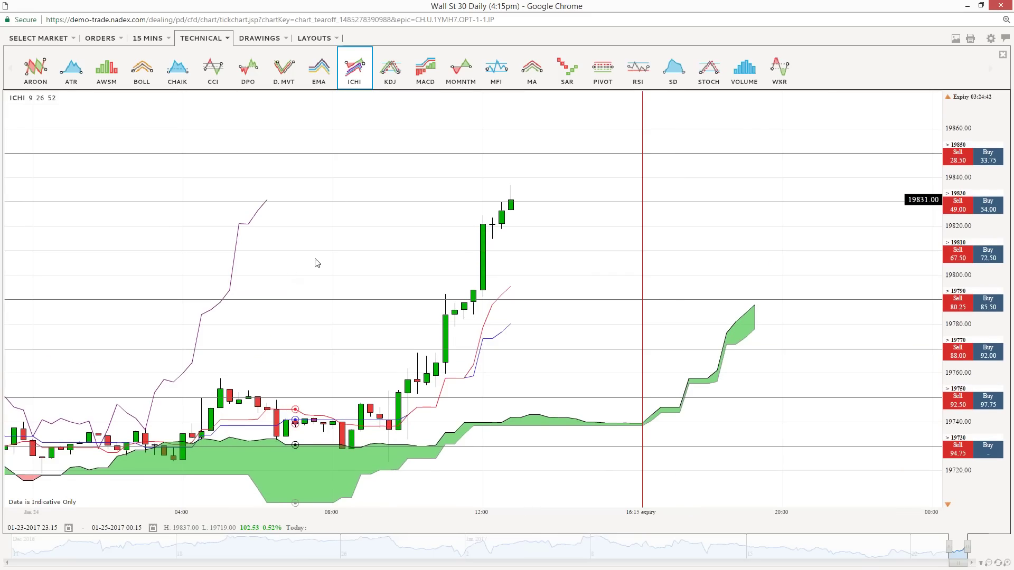
{"action": "left_click_drag", "start_coordinate": [317, 263], "coordinate": [564, 319]}
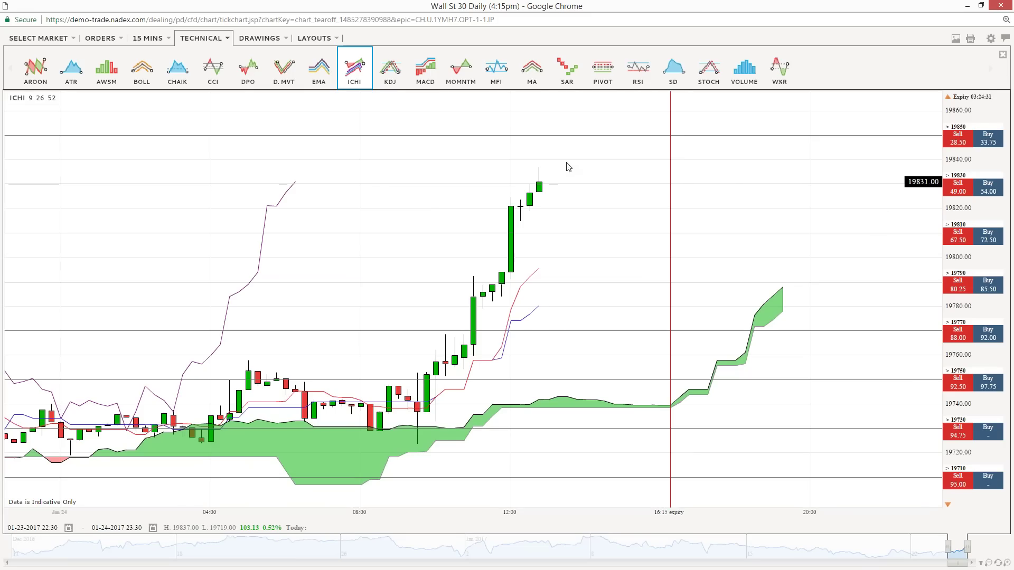
{"action": "mouse_move", "coordinate": [341, 279]}
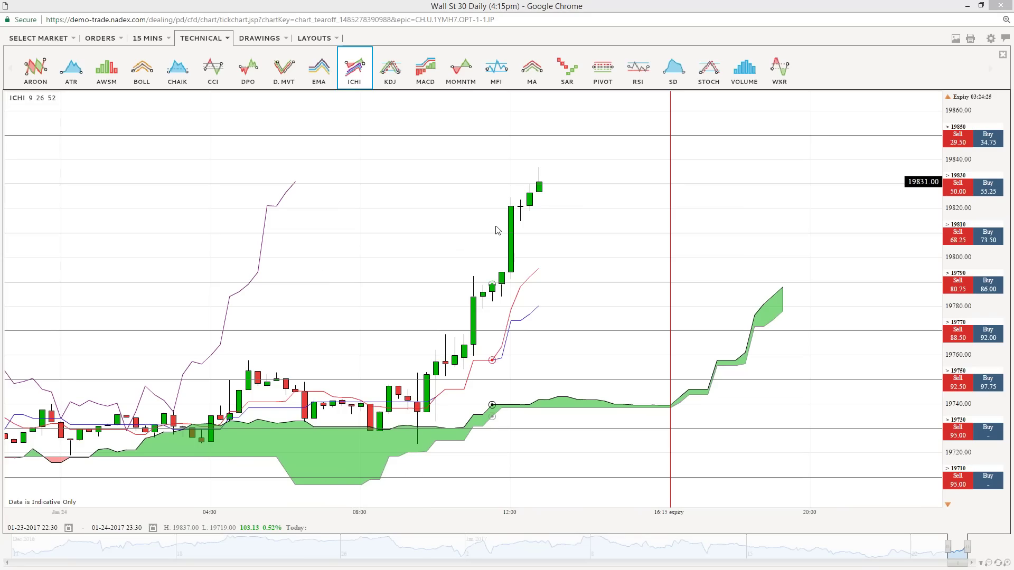
{"action": "mouse_move", "coordinate": [496, 230]}
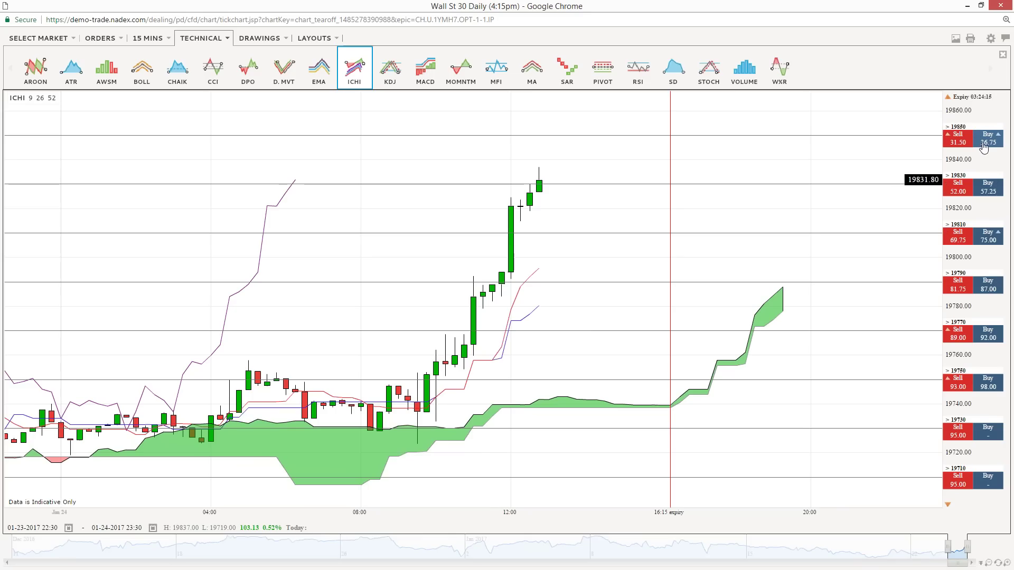
- Place a Limit GTC buy order for 1 Wall St 30 >19850 (4:15PM) contract at 35 and close the duplicate ticket
{"action": "double_click", "coordinate": [828, 11]}
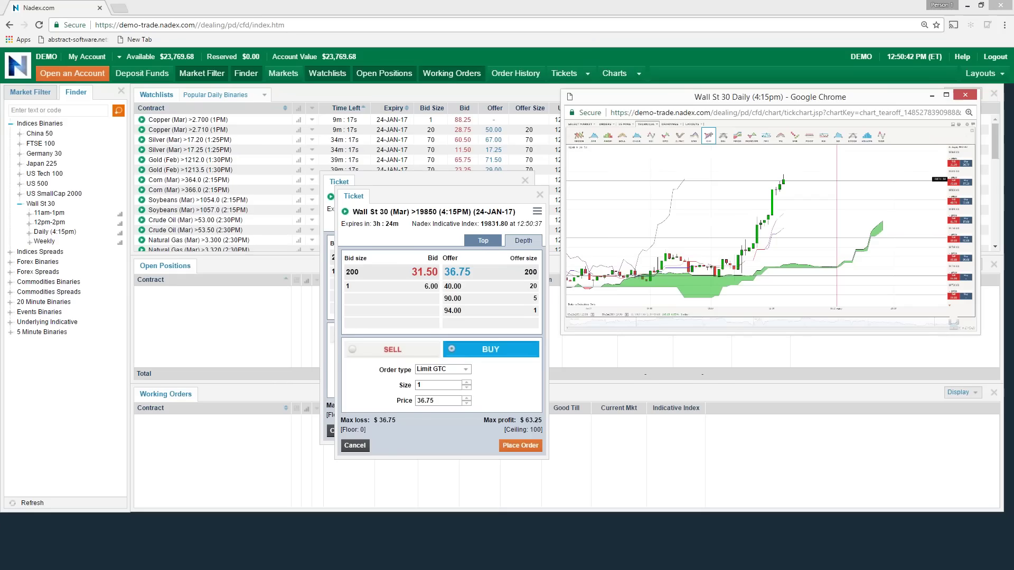
{"action": "left_click", "coordinate": [966, 182]}
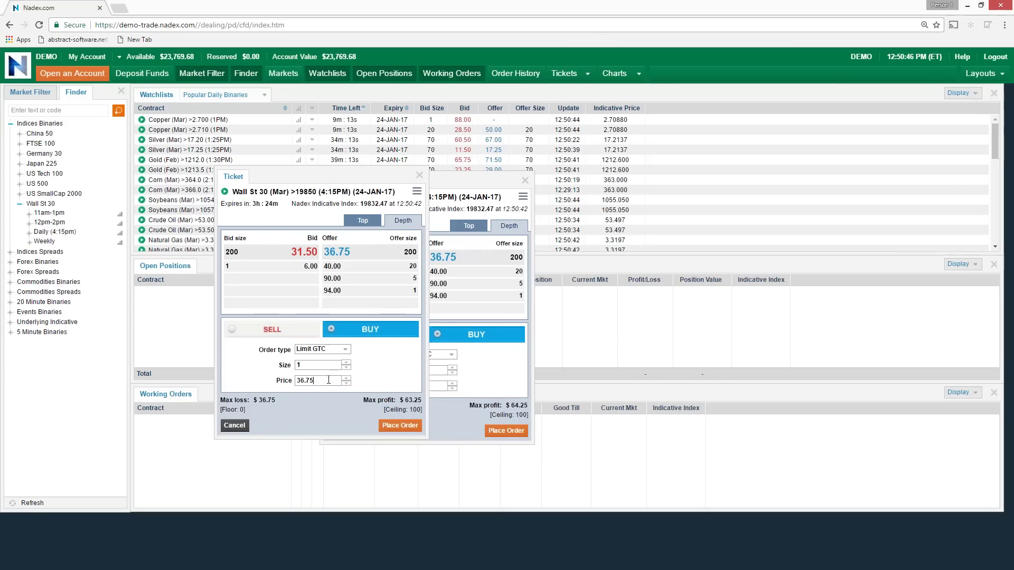
{"action": "type", "text": "35"}
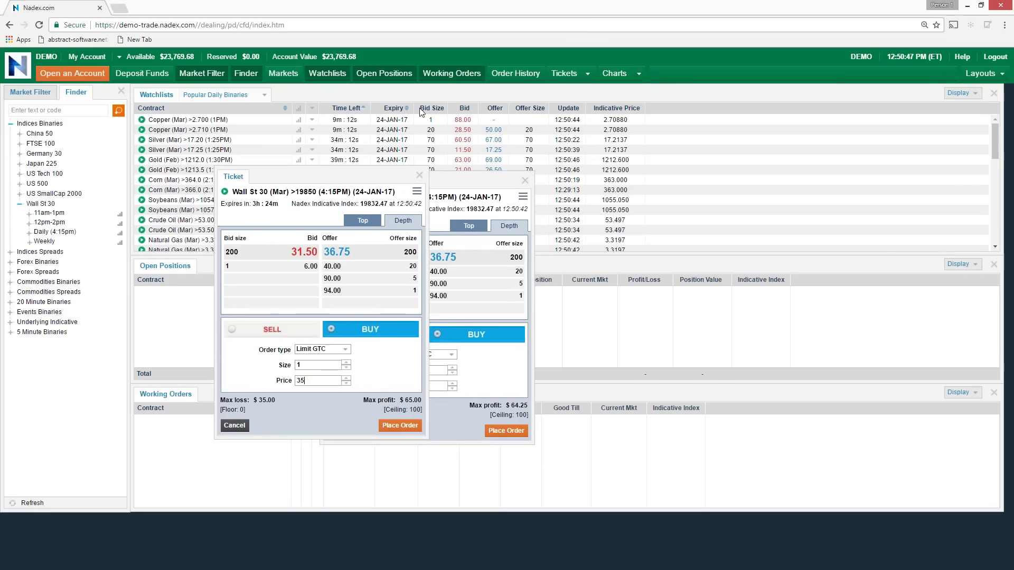
{"action": "left_click", "coordinate": [397, 427]}
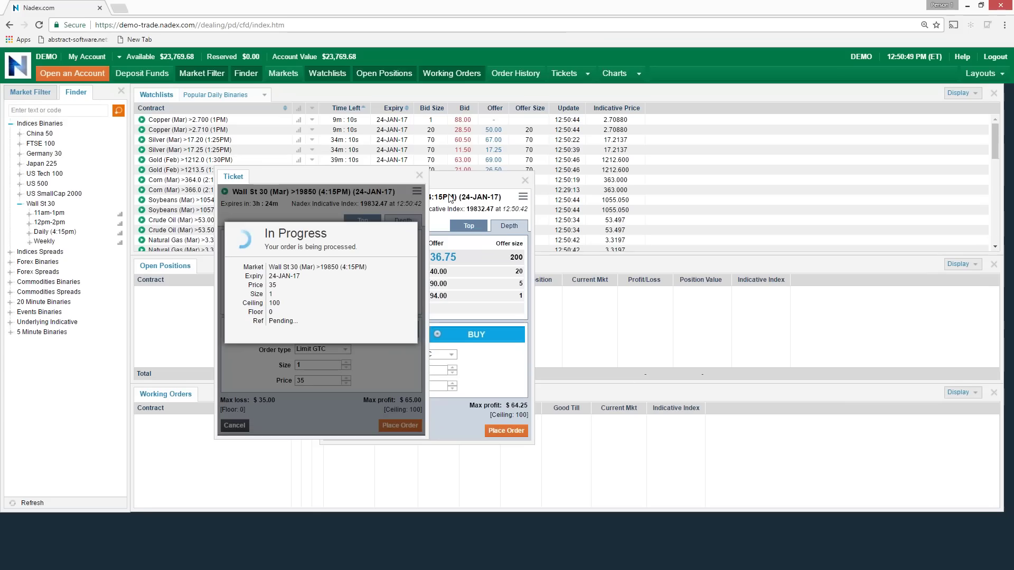
{"action": "left_click", "coordinate": [525, 180]}
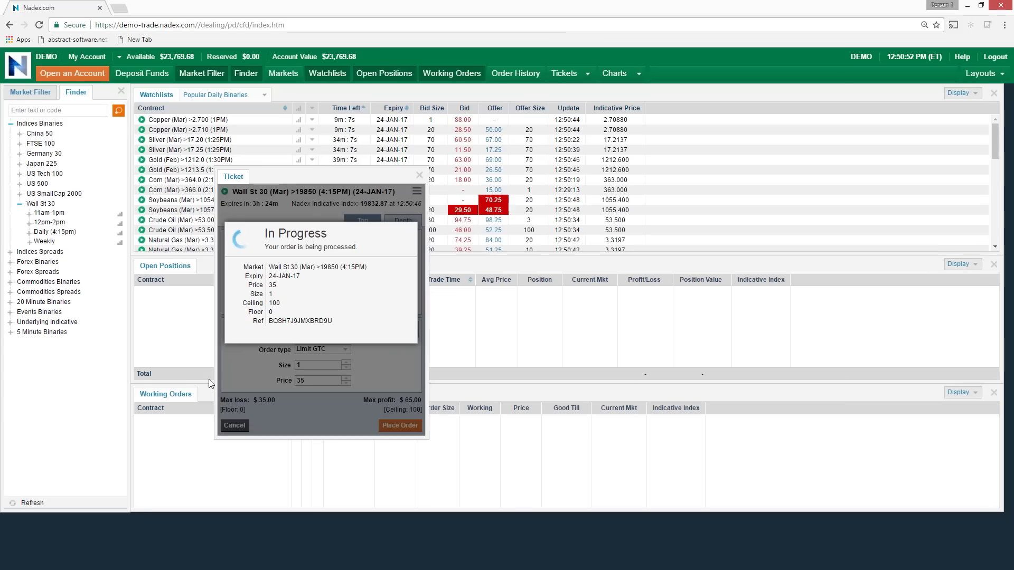
- Reopen the Wall St 30 Daily (4:15pm) chart maximized and bring the 19850 order level into view above the latest candles
{"action": "left_click", "coordinate": [54, 231]}
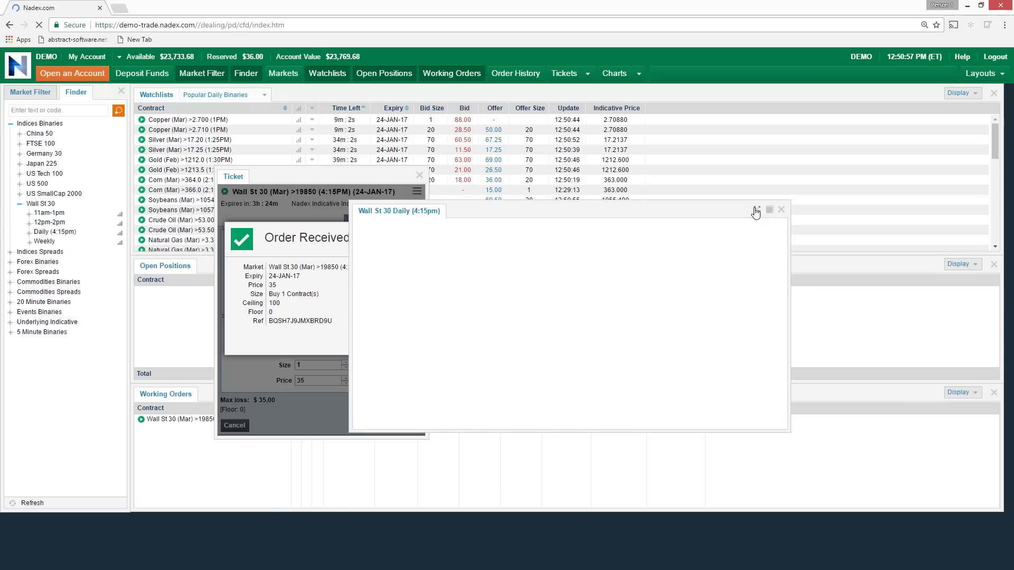
{"action": "left_click", "coordinate": [757, 211]}
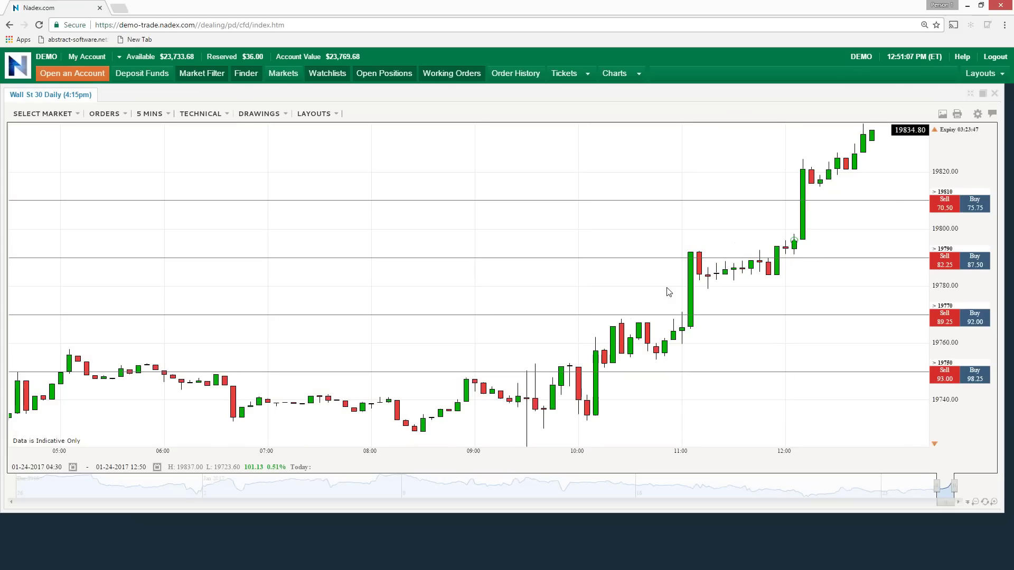
{"action": "left_click_drag", "start_coordinate": [668, 292], "coordinate": [556, 278]}
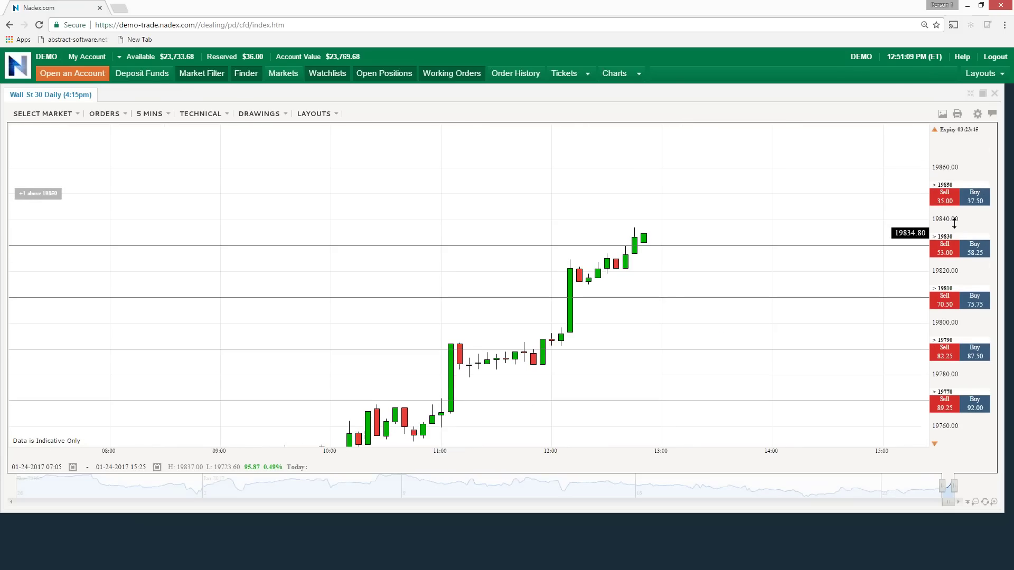
{"action": "left_click_drag", "start_coordinate": [955, 224], "coordinate": [948, 197]}
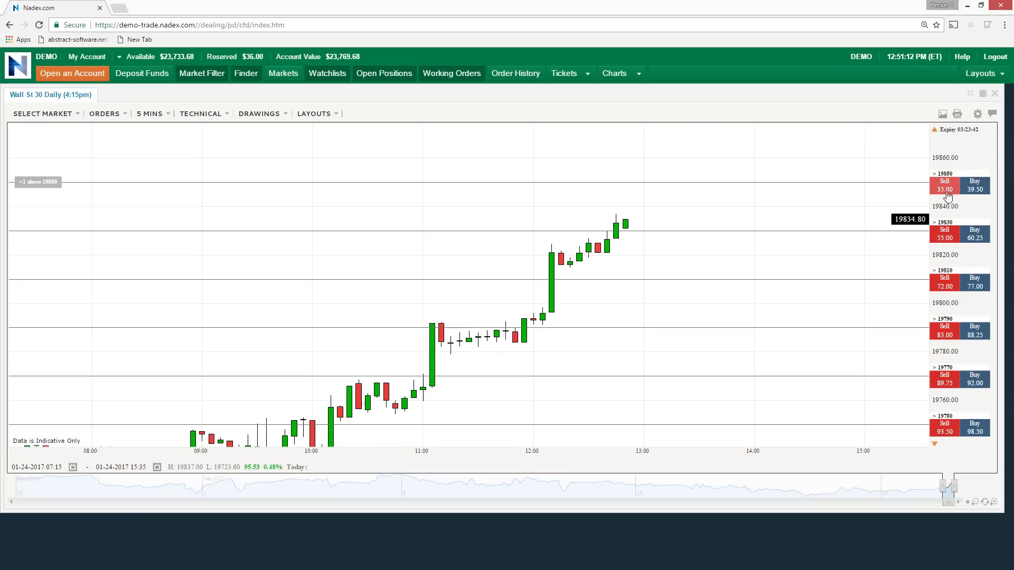
{"action": "mouse_move", "coordinate": [606, 259]}
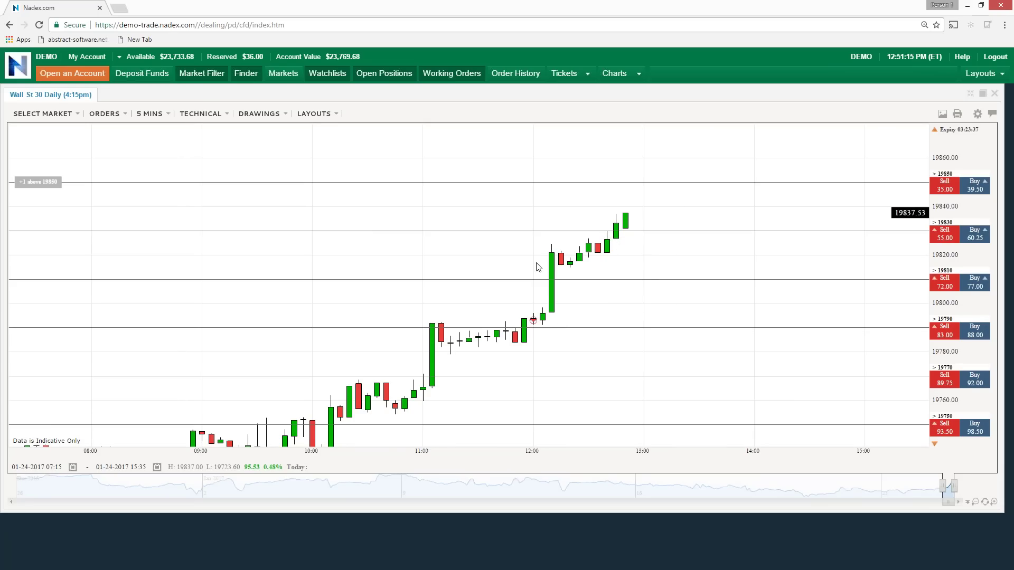
{"action": "mouse_move", "coordinate": [21, 447]}
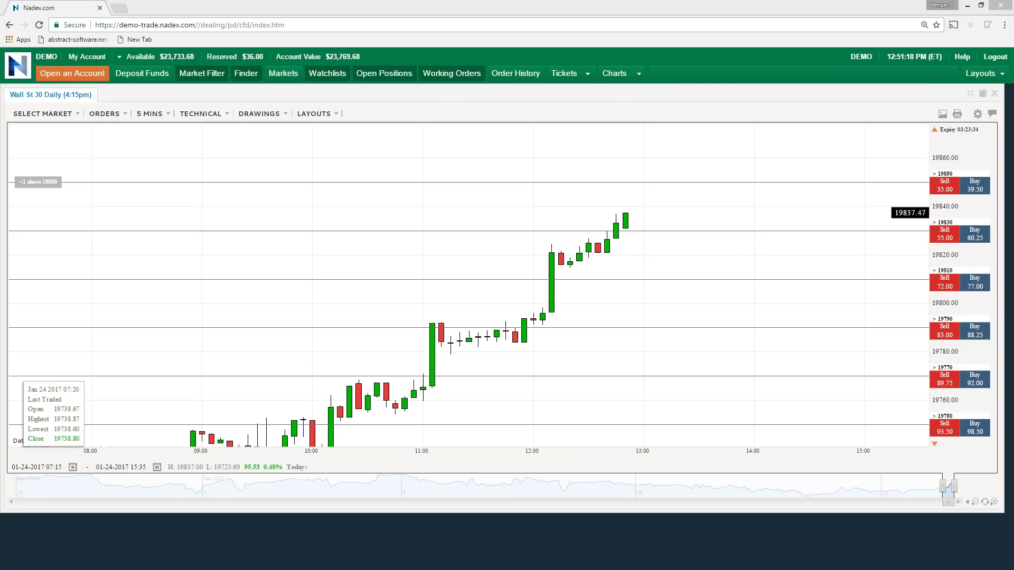
- Annotate the 19850 strike with a freehand line and an upward arrow from the latest candle, writing $100 above and $35 below it
{"action": "left_click_drag", "start_coordinate": [68, 183], "coordinate": [926, 174]}
{"action": "left_click_drag", "start_coordinate": [628, 216], "coordinate": [652, 141]}
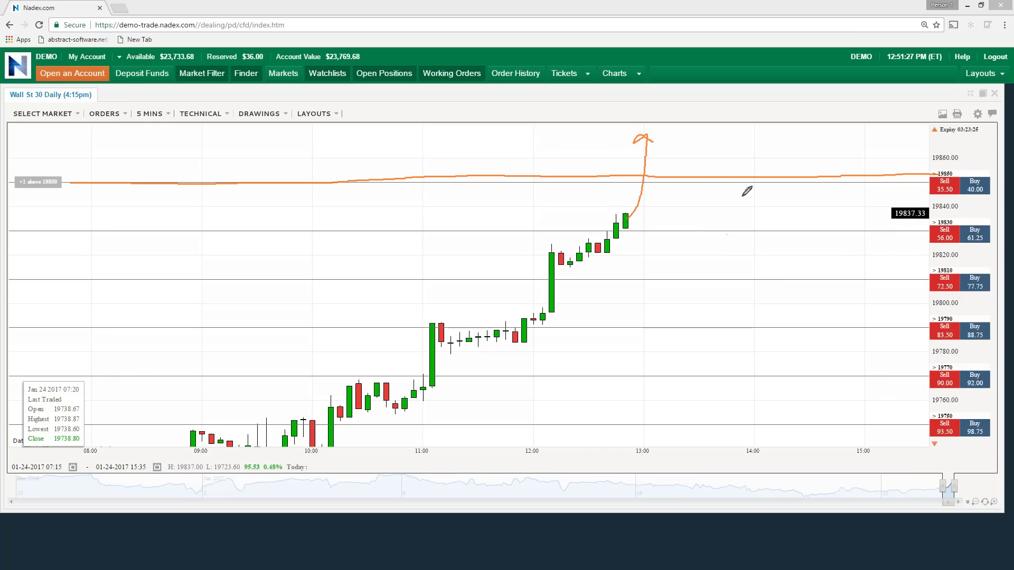
{"action": "mouse_move", "coordinate": [739, 146]}
{"action": "left_mouse_down"}
{"action": "mouse_move", "coordinate": [740, 163]}
{"action": "mouse_move", "coordinate": [765, 152]}
{"action": "mouse_move", "coordinate": [731, 150]}
{"action": "mouse_move", "coordinate": [731, 163]}
{"action": "left_mouse_up"}
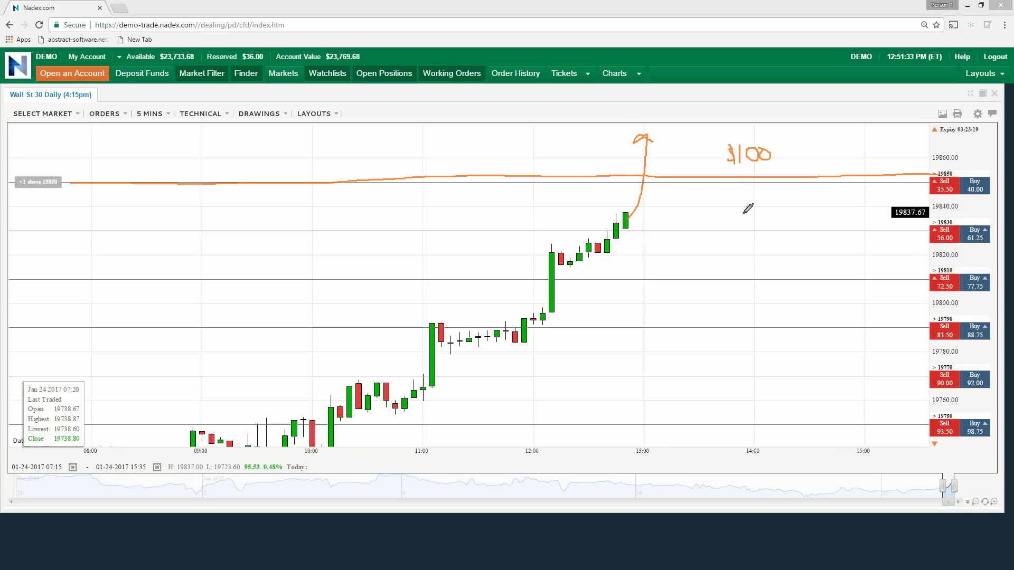
{"action": "mouse_move", "coordinate": [740, 190]}
{"action": "left_mouse_down"}
{"action": "mouse_move", "coordinate": [728, 202]}
{"action": "mouse_move", "coordinate": [767, 202]}
{"action": "mouse_move", "coordinate": [792, 173]}
{"action": "left_mouse_up"}
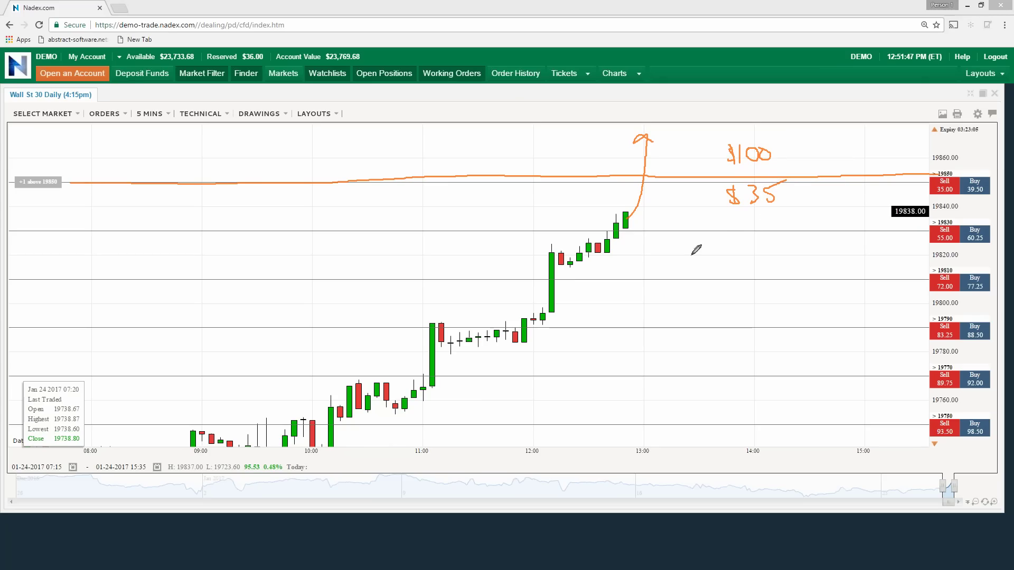
- Sketch a crossed-out reward-to-risk ratio, the current price level and a zigzag price path, and clear all annotations
{"action": "mouse_move", "coordinate": [724, 234]}
{"action": "left_mouse_down"}
{"action": "mouse_move", "coordinate": [725, 247]}
{"action": "mouse_move", "coordinate": [757, 230]}
{"action": "mouse_move", "coordinate": [783, 236]}
{"action": "left_mouse_up"}
{"action": "left_click", "coordinate": [739, 248]}
{"action": "left_click_drag", "start_coordinate": [795, 228], "coordinate": [801, 249]}
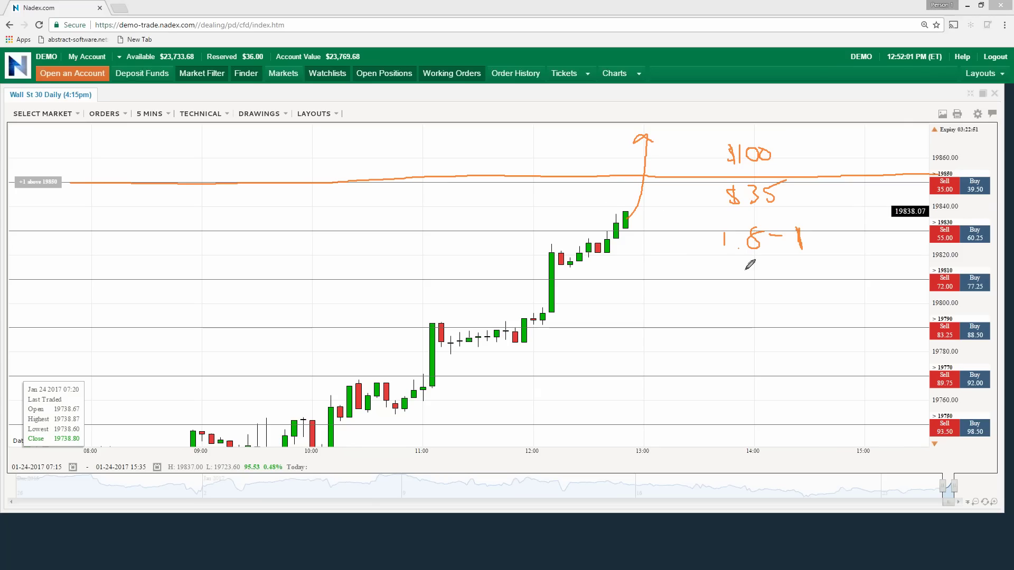
{"action": "mouse_move", "coordinate": [731, 240]}
{"action": "left_mouse_down"}
{"action": "mouse_move", "coordinate": [724, 229]}
{"action": "mouse_move", "coordinate": [771, 235]}
{"action": "mouse_move", "coordinate": [731, 238]}
{"action": "mouse_move", "coordinate": [752, 240]}
{"action": "left_mouse_up"}
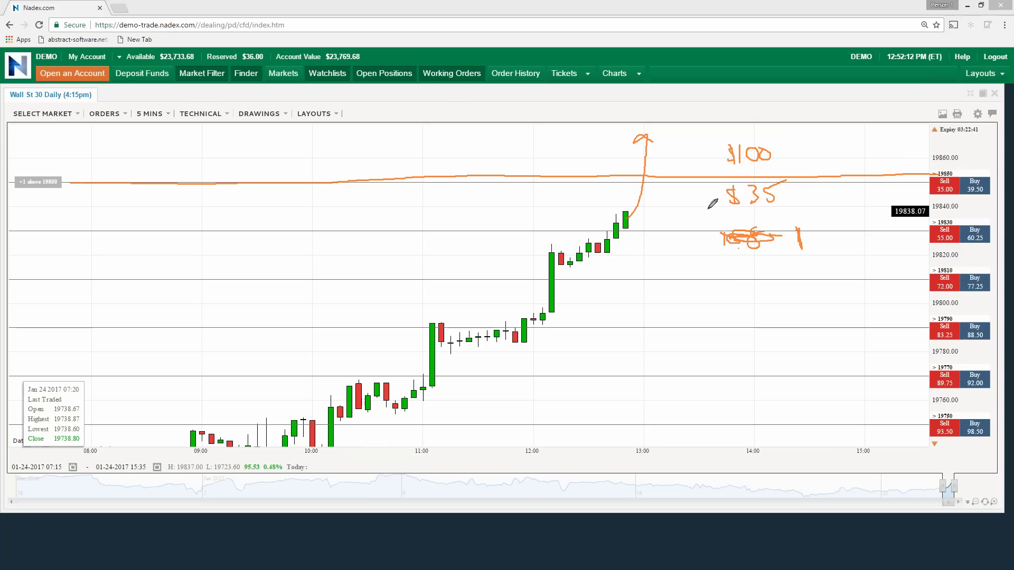
{"action": "left_click_drag", "start_coordinate": [888, 213], "coordinate": [932, 214]}
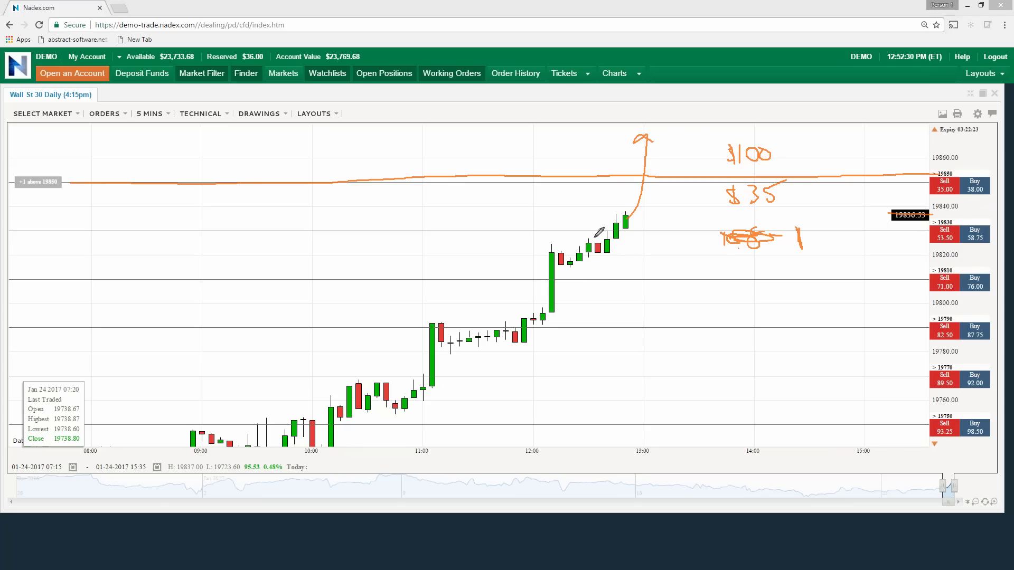
{"action": "mouse_move", "coordinate": [629, 222]}
{"action": "left_mouse_down"}
{"action": "mouse_move", "coordinate": [659, 248]}
{"action": "mouse_move", "coordinate": [655, 233]}
{"action": "left_mouse_up"}
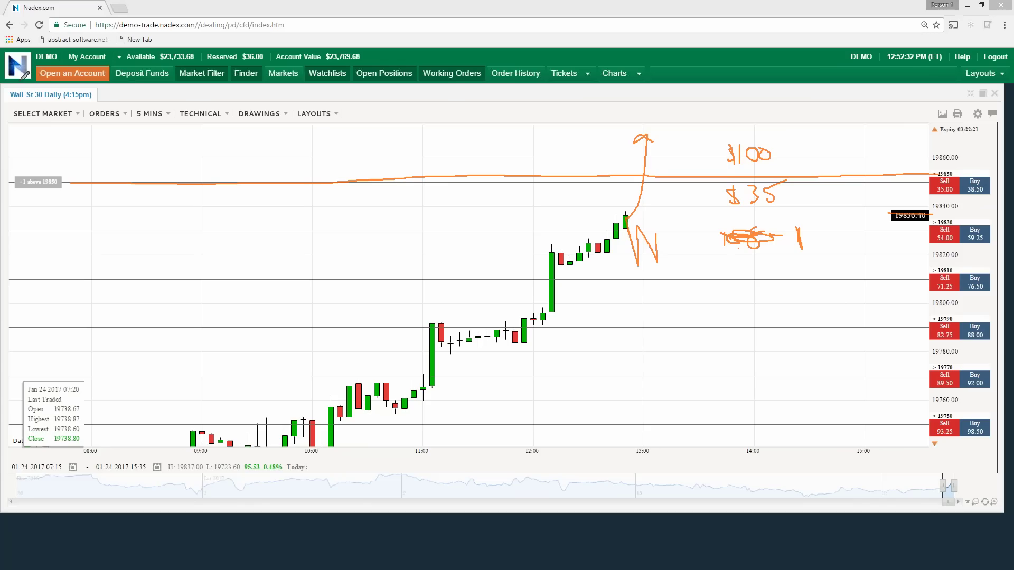
{"action": "key", "text": "Escape"}
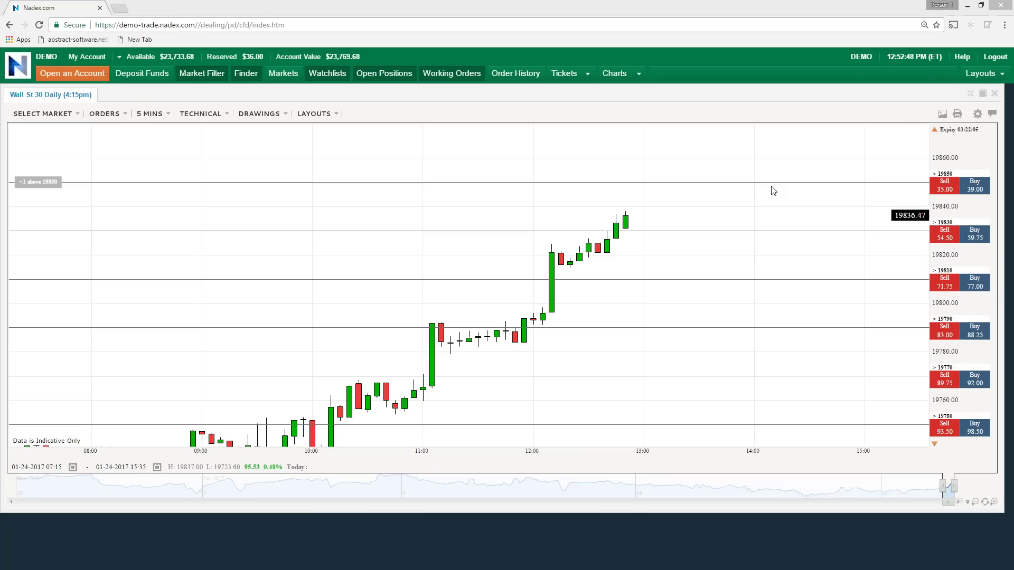
- Place a Limit GTC buy order for 1 Wall St 30 >19810 (4:15PM) contract at 75
{"action": "mouse_move", "coordinate": [53, 445]}
{"action": "left_click", "coordinate": [975, 282]}
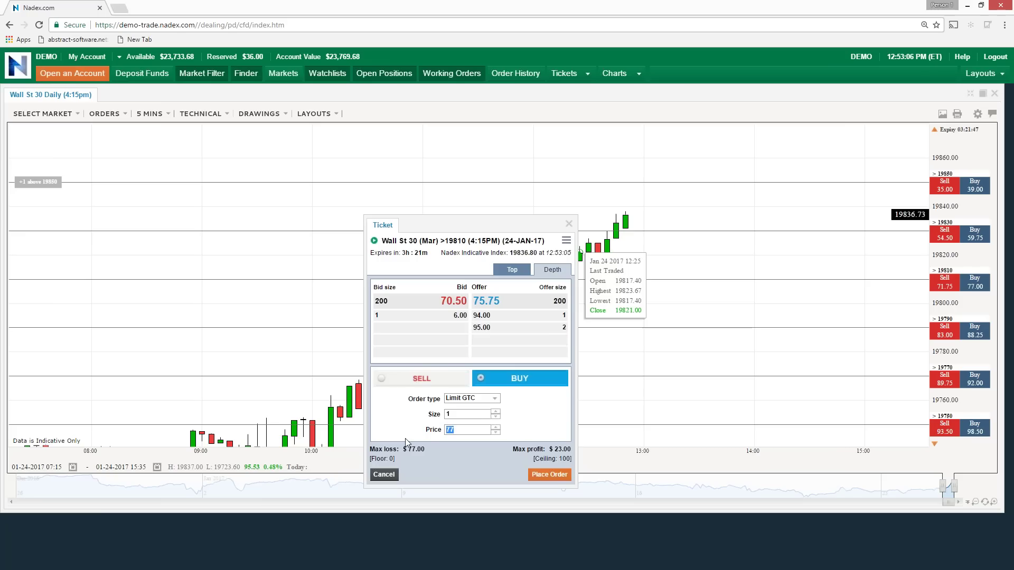
{"action": "type", "text": "75"}
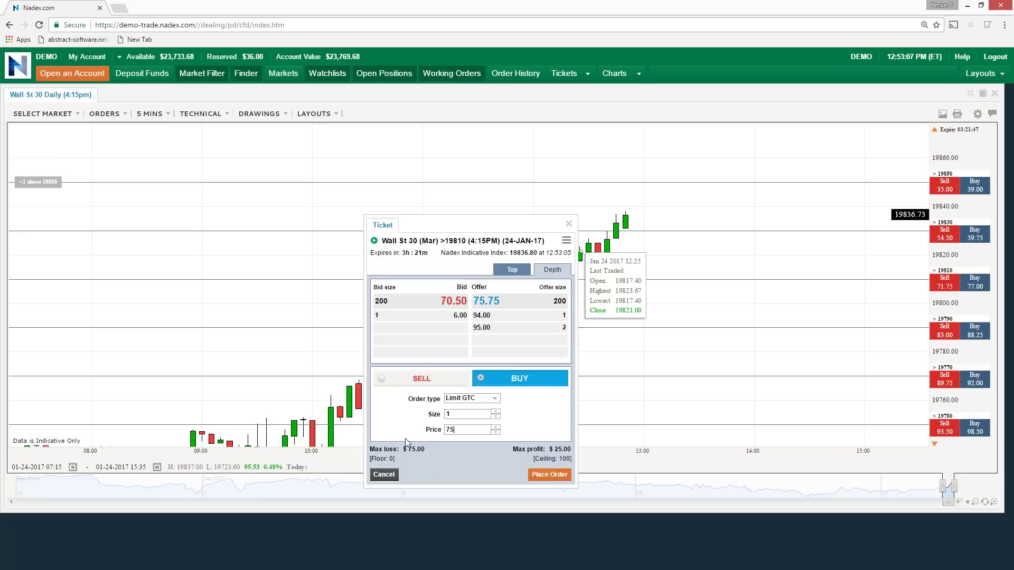
{"action": "left_click", "coordinate": [548, 474]}
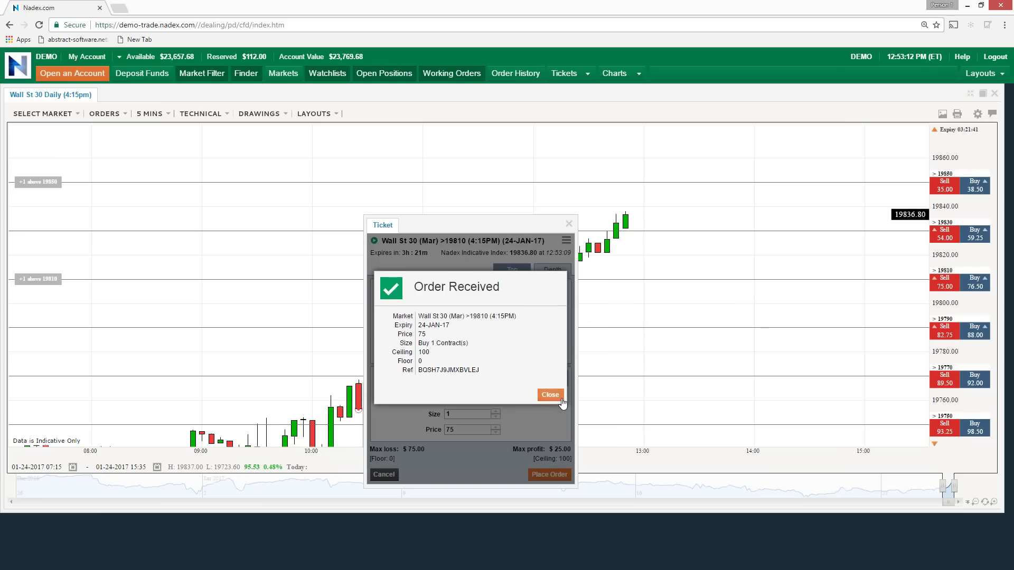
- Dismiss the order confirmation and handwrite 100, the ratio 25 ÷ 75 and 33% below the 19810 line on the chart
{"action": "left_click", "coordinate": [550, 395]}
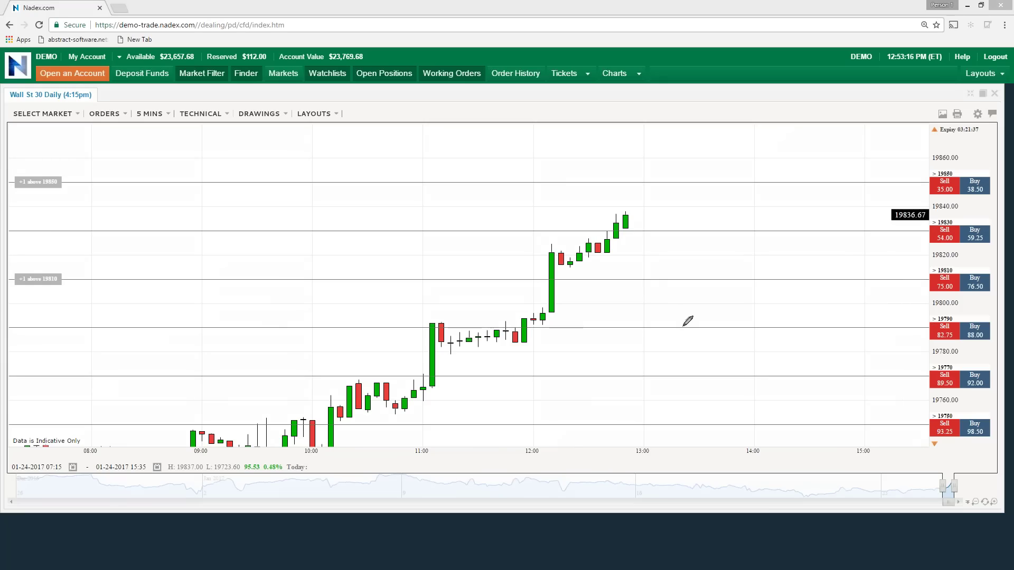
{"action": "mouse_move", "coordinate": [701, 291]}
{"action": "left_mouse_down"}
{"action": "mouse_move", "coordinate": [703, 320]}
{"action": "mouse_move", "coordinate": [743, 299]}
{"action": "left_mouse_up"}
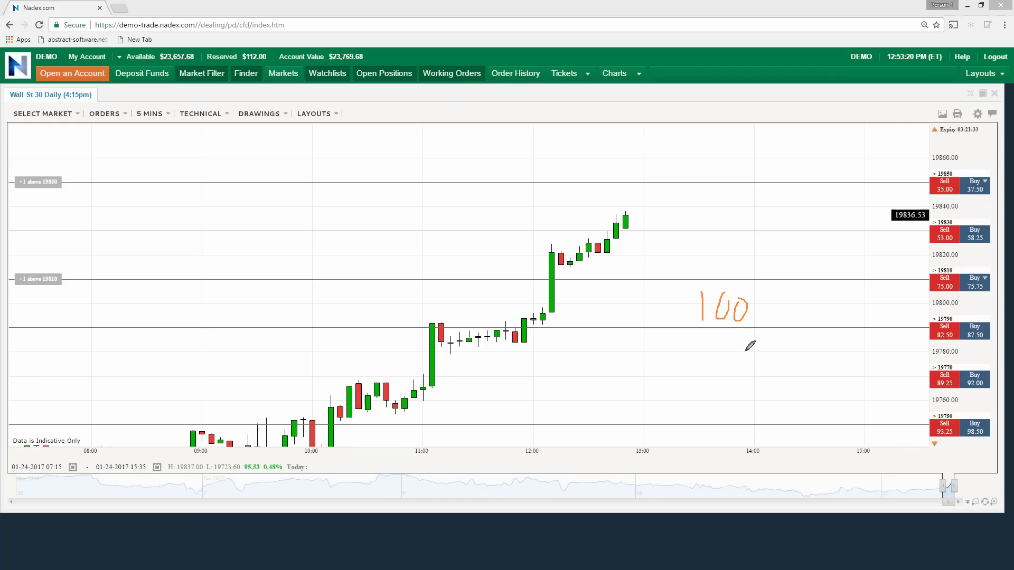
{"action": "mouse_move", "coordinate": [785, 296]}
{"action": "left_mouse_down"}
{"action": "mouse_move", "coordinate": [794, 315]}
{"action": "mouse_move", "coordinate": [822, 320]}
{"action": "mouse_move", "coordinate": [852, 288]}
{"action": "left_mouse_up"}
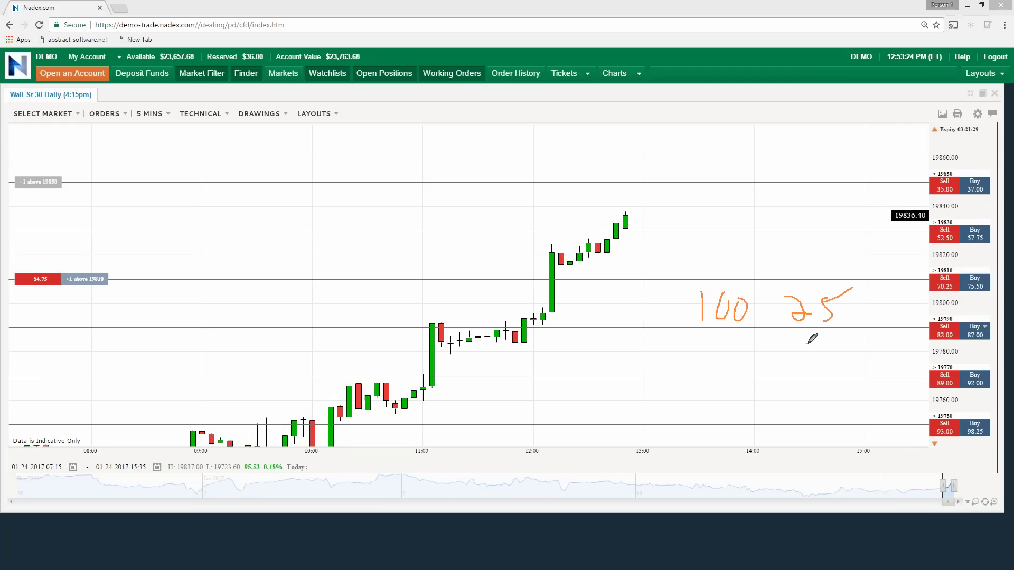
{"action": "mouse_move", "coordinate": [803, 344]}
{"action": "left_mouse_down"}
{"action": "mouse_move", "coordinate": [801, 371]}
{"action": "mouse_move", "coordinate": [807, 343]}
{"action": "mouse_move", "coordinate": [827, 365]}
{"action": "mouse_move", "coordinate": [845, 335]}
{"action": "left_mouse_up"}
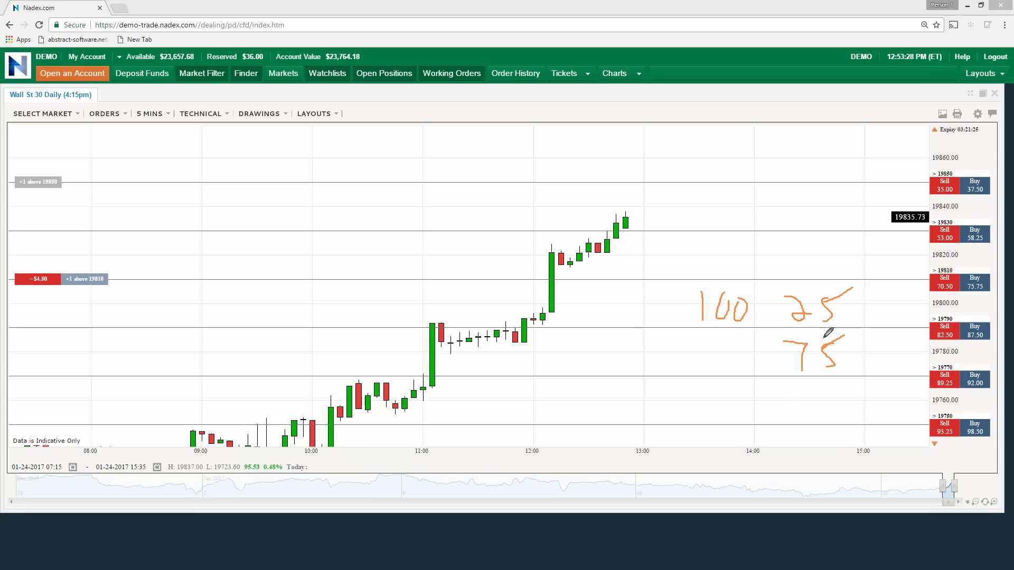
{"action": "left_click_drag", "start_coordinate": [763, 332], "coordinate": [771, 331]}
{"action": "left_click", "coordinate": [770, 338]}
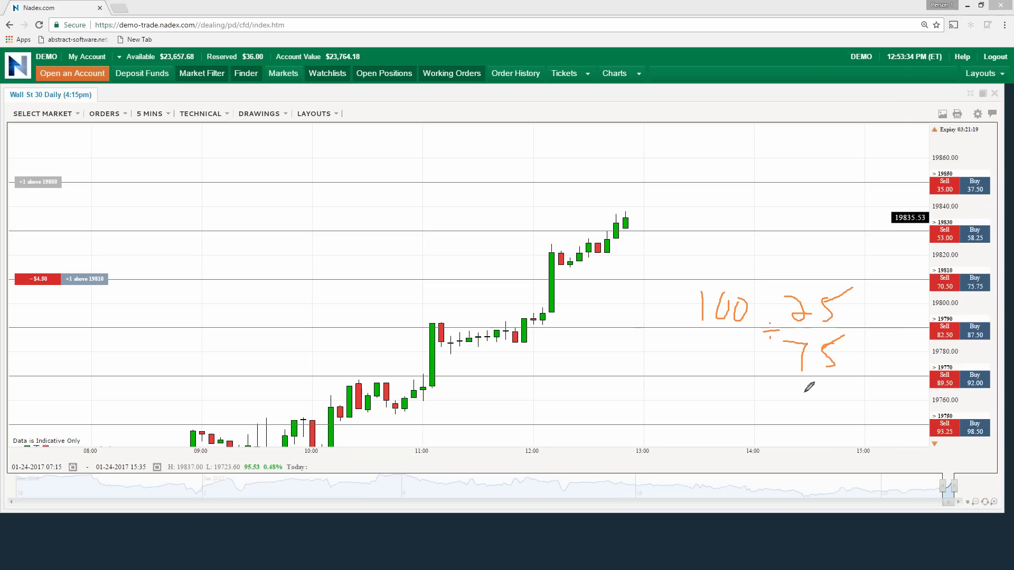
{"action": "mouse_move", "coordinate": [721, 376]}
{"action": "left_mouse_down"}
{"action": "mouse_move", "coordinate": [737, 393]}
{"action": "mouse_move", "coordinate": [724, 408]}
{"action": "mouse_move", "coordinate": [778, 404]}
{"action": "mouse_move", "coordinate": [781, 390]}
{"action": "left_mouse_up"}
{"action": "left_click_drag", "start_coordinate": [797, 397], "coordinate": [797, 397]}
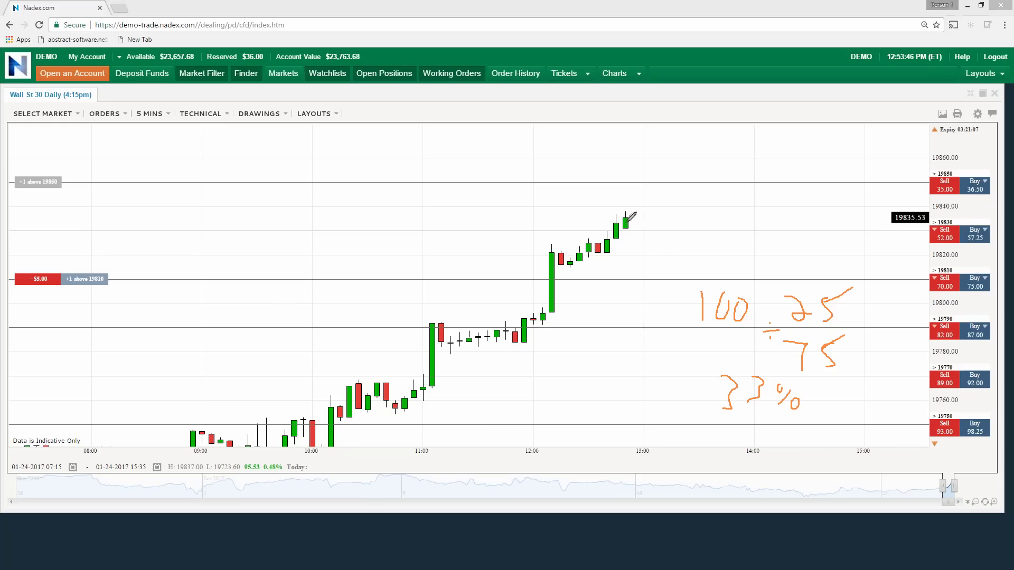
- Sketch upward, sideways and zigzag price paths from the latest candle, trace the 19810 strike, circle 33%, and clear all annotations
{"action": "mouse_move", "coordinate": [629, 218]}
{"action": "left_mouse_down"}
{"action": "mouse_move", "coordinate": [664, 150]}
{"action": "mouse_move", "coordinate": [682, 176]}
{"action": "left_mouse_up"}
{"action": "mouse_move", "coordinate": [633, 223]}
{"action": "left_mouse_down"}
{"action": "mouse_move", "coordinate": [754, 216]}
{"action": "mouse_move", "coordinate": [745, 226]}
{"action": "mouse_move", "coordinate": [632, 242]}
{"action": "mouse_move", "coordinate": [750, 260]}
{"action": "mouse_move", "coordinate": [795, 243]}
{"action": "mouse_move", "coordinate": [863, 263]}
{"action": "left_mouse_up"}
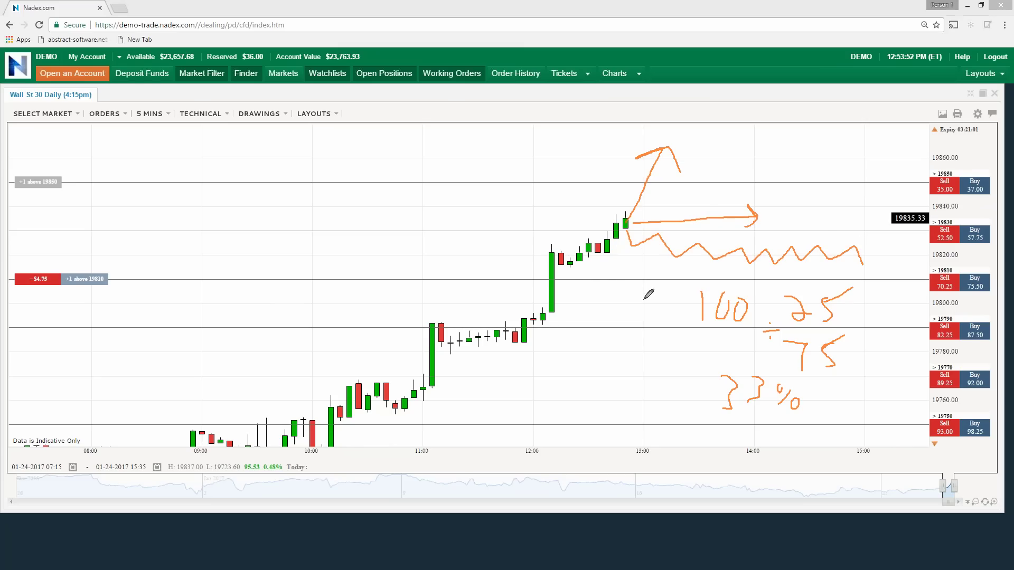
{"action": "left_click_drag", "start_coordinate": [570, 281], "coordinate": [928, 271]}
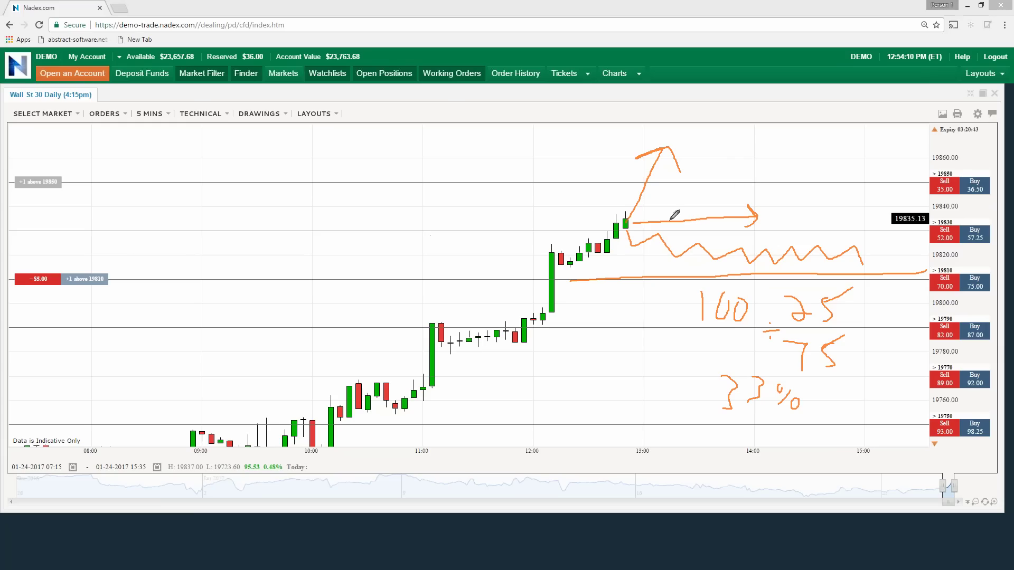
{"action": "mouse_move", "coordinate": [627, 220]}
{"action": "left_mouse_down"}
{"action": "mouse_move", "coordinate": [656, 169]}
{"action": "mouse_move", "coordinate": [764, 217]}
{"action": "mouse_move", "coordinate": [771, 259]}
{"action": "left_mouse_up"}
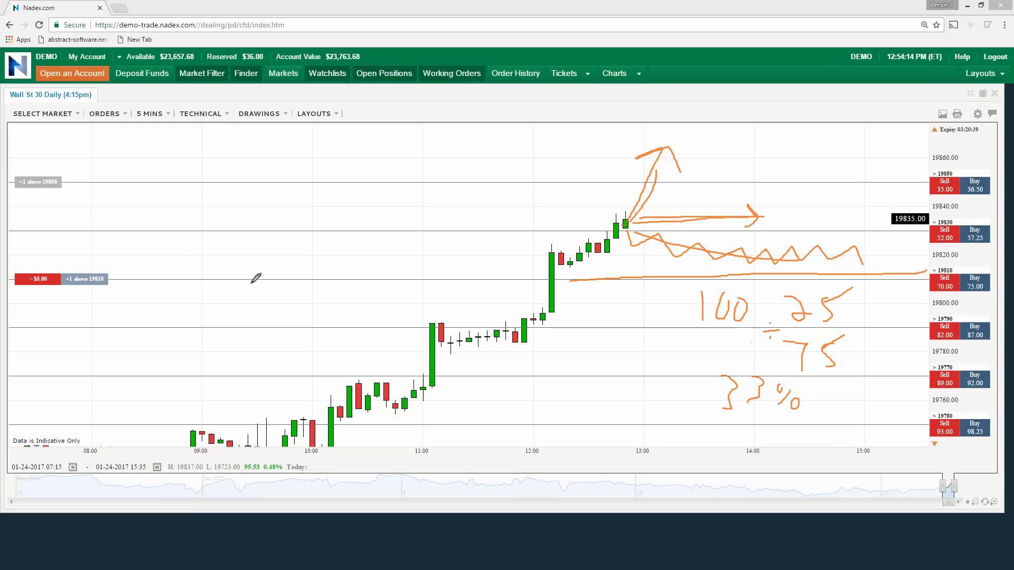
{"action": "mouse_move", "coordinate": [790, 372]}
{"action": "left_mouse_down"}
{"action": "mouse_move", "coordinate": [709, 356]}
{"action": "mouse_move", "coordinate": [732, 372]}
{"action": "left_mouse_up"}
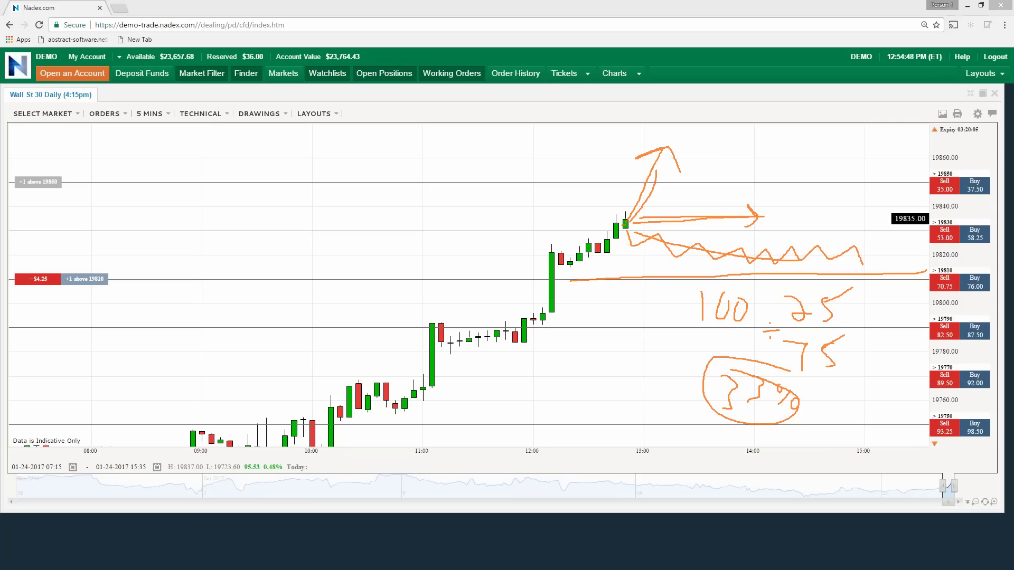
{"action": "key", "text": "Escape"}
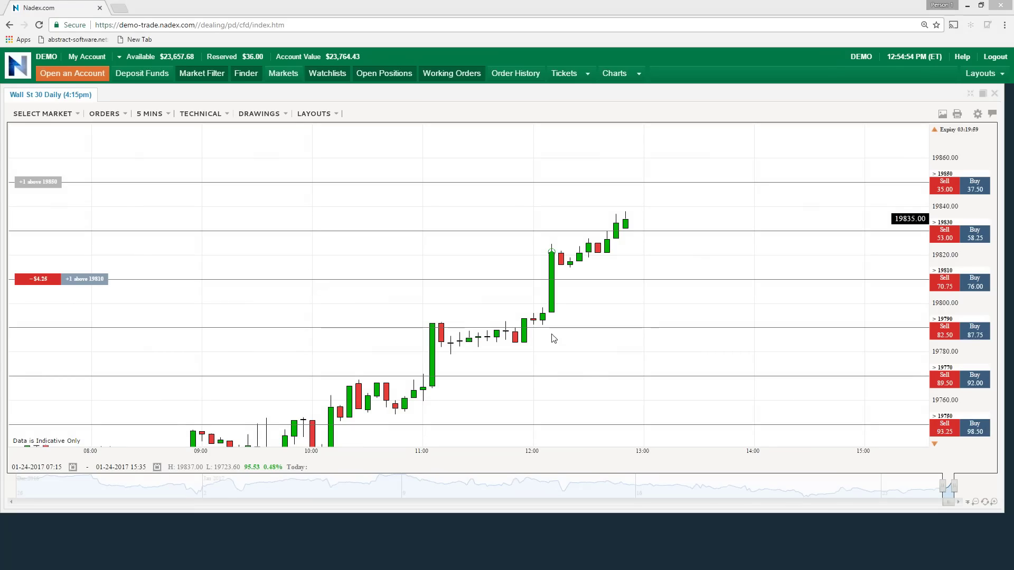
- Place a Limit GTC sell order for 1 Wall St 30 >19790 (4:15PM) contract at 85 and dismiss the confirmation
{"action": "mouse_move", "coordinate": [527, 328]}
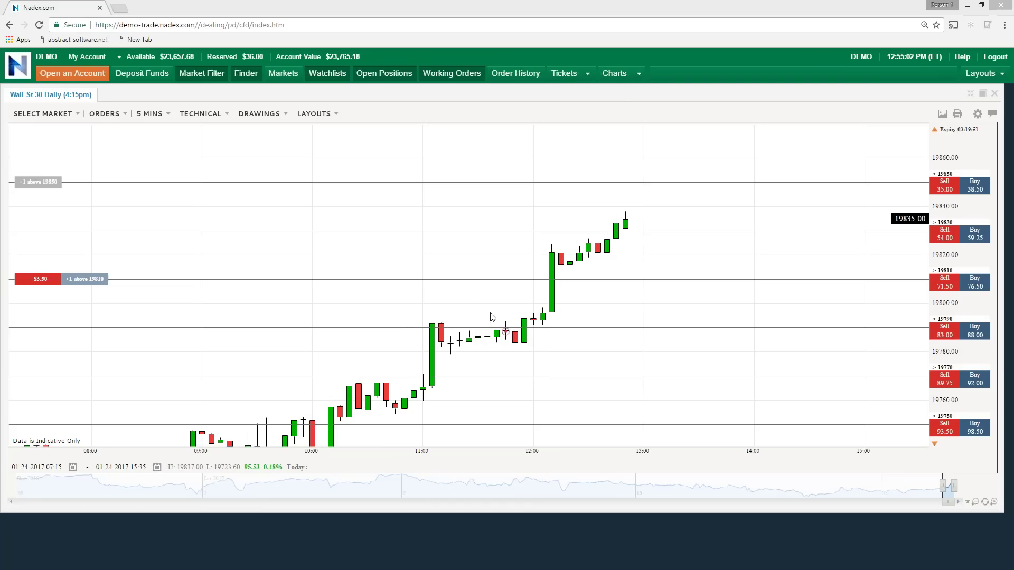
{"action": "left_click_drag", "start_coordinate": [362, 323], "coordinate": [345, 294]}
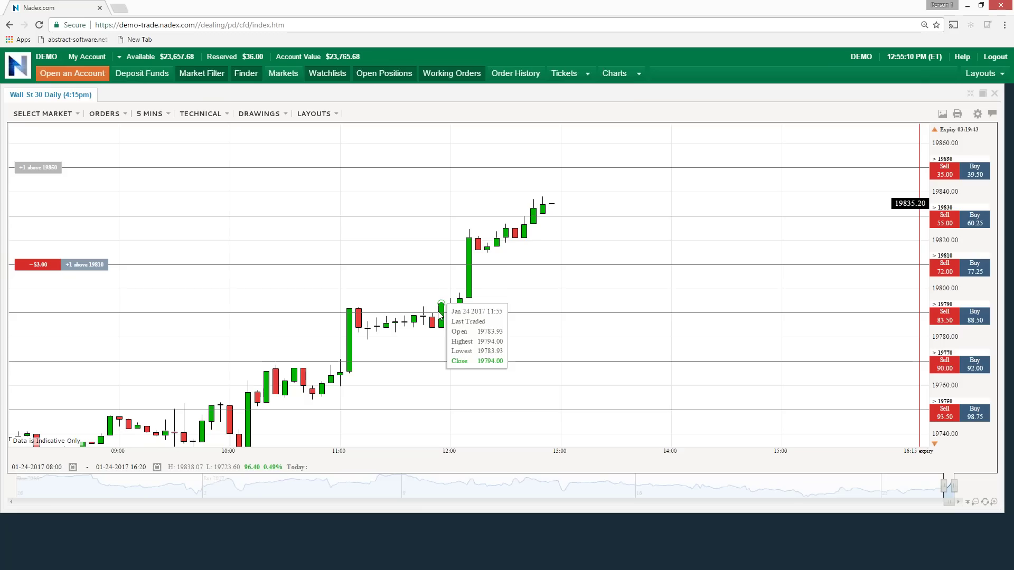
{"action": "mouse_move", "coordinate": [452, 315]}
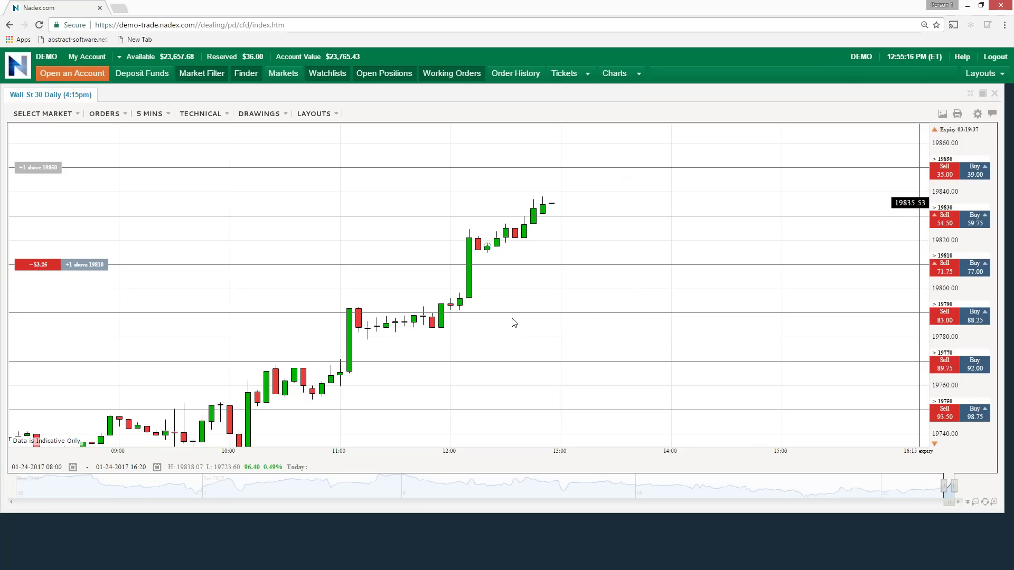
{"action": "left_click", "coordinate": [931, 319]}
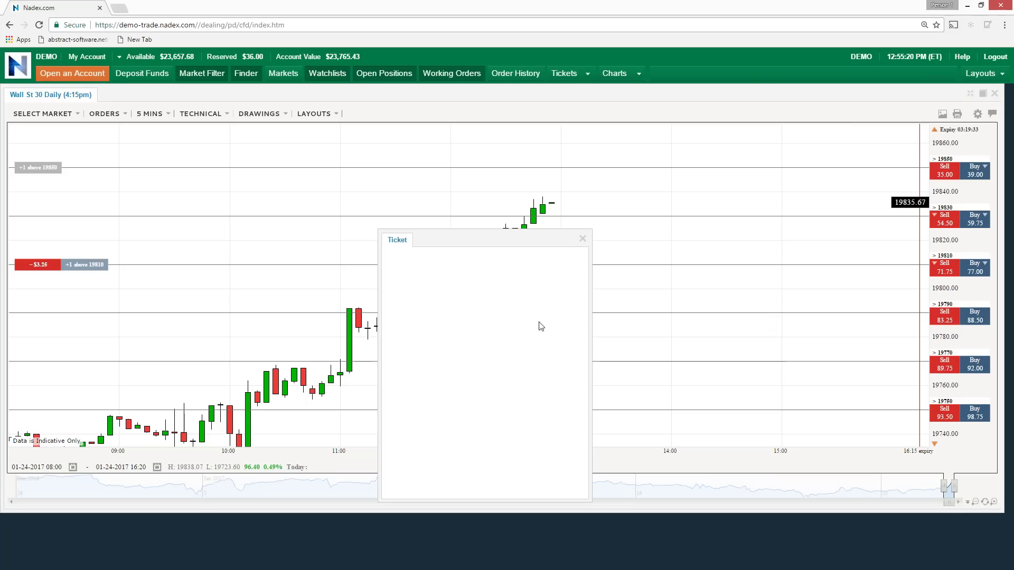
{"action": "type", "text": "1"}
{"action": "left_click", "coordinate": [484, 444]}
{"action": "type", "text": "8"}
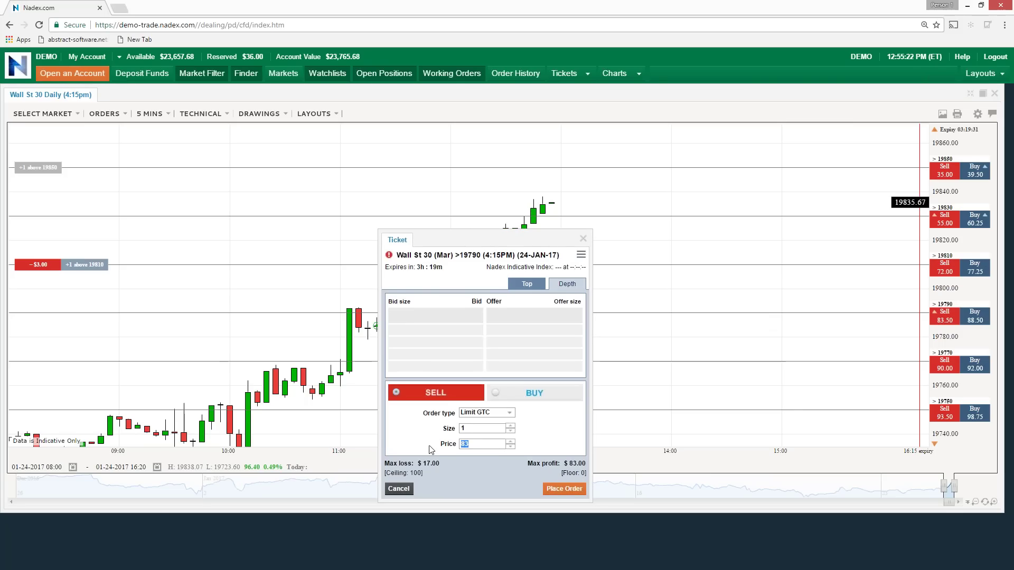
{"action": "type", "text": "5"}
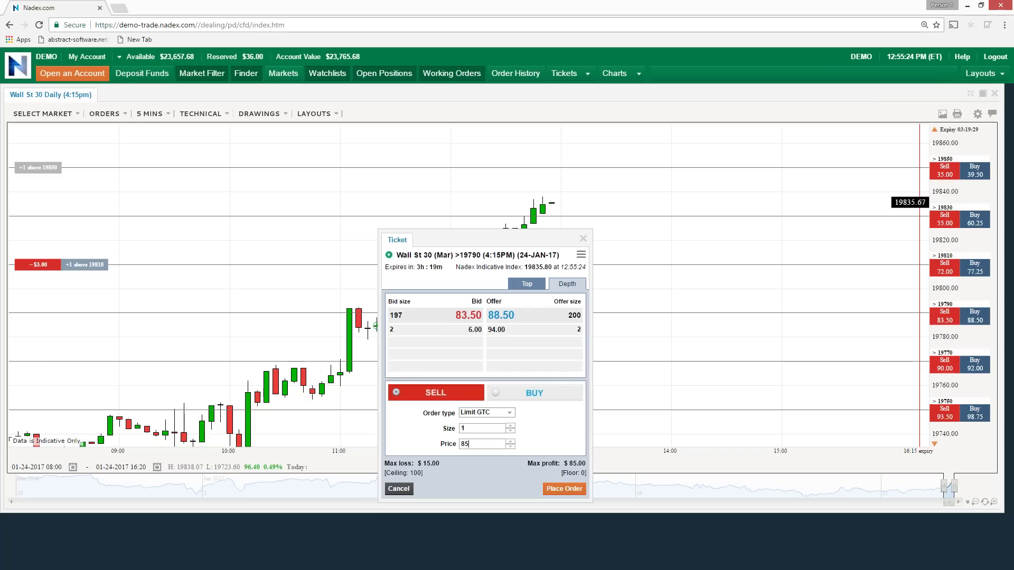
{"action": "left_click", "coordinate": [553, 487]}
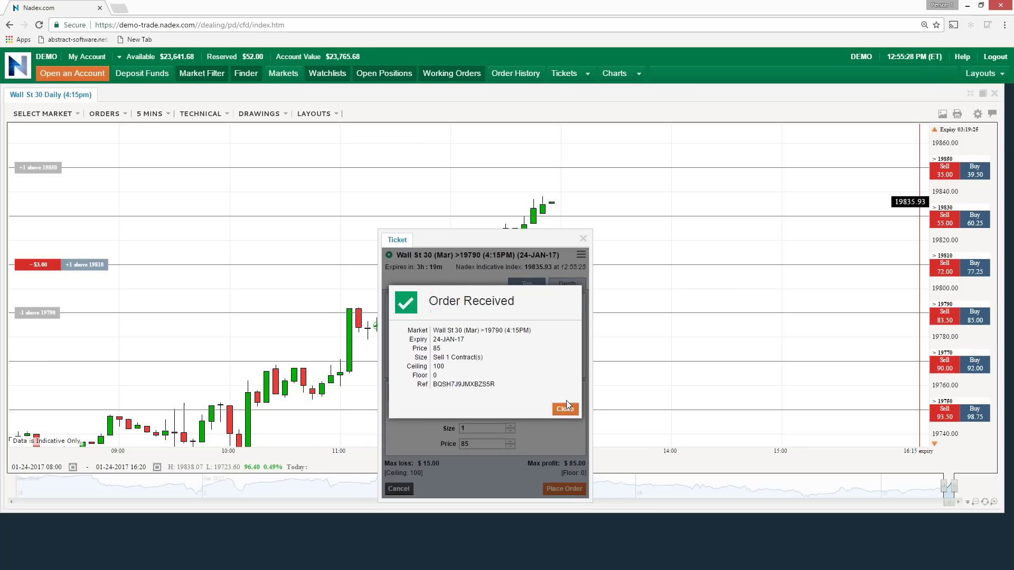
{"action": "left_click", "coordinate": [566, 403]}
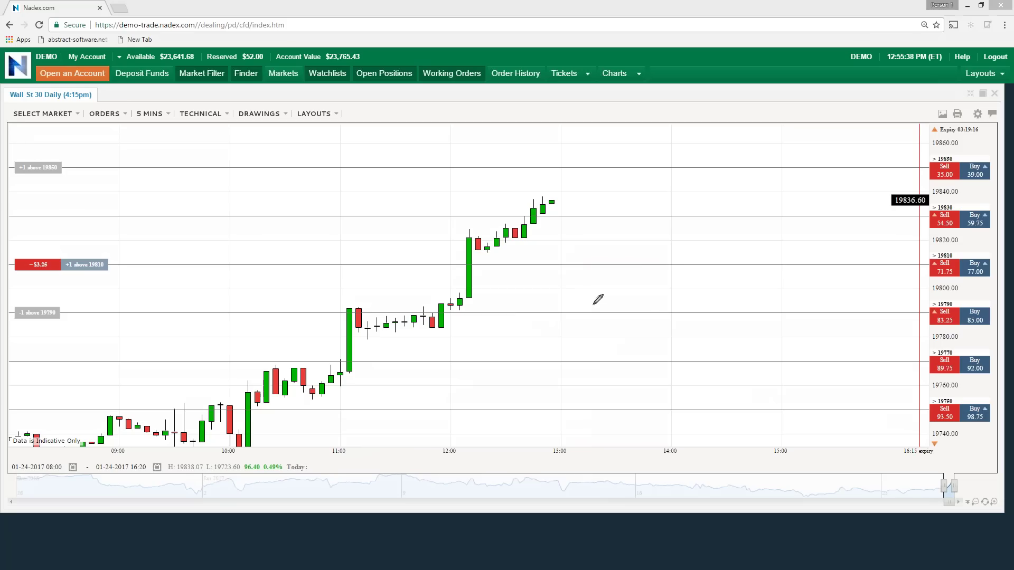
- Trace the 19790 strike with a freehand line, write -15 above it and a downward arrow with $85 below, and clear the annotations
{"action": "mouse_move", "coordinate": [655, 265]}
{"action": "left_mouse_down"}
{"action": "mouse_move", "coordinate": [618, 265]}
{"action": "mouse_move", "coordinate": [679, 284]}
{"action": "mouse_move", "coordinate": [721, 244]}
{"action": "left_mouse_up"}
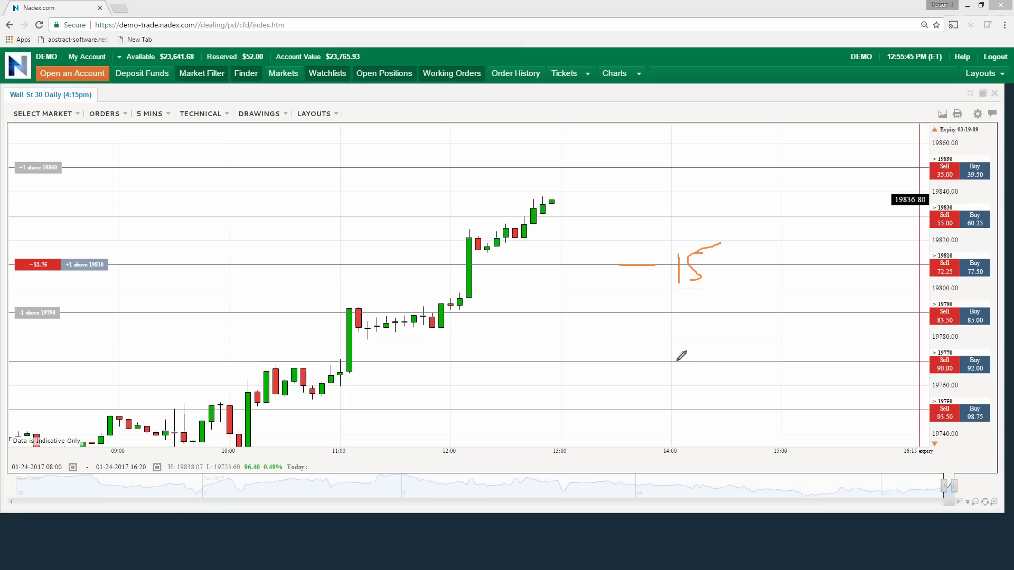
{"action": "mouse_move", "coordinate": [713, 304]}
{"action": "left_mouse_down"}
{"action": "mouse_move", "coordinate": [746, 341]}
{"action": "mouse_move", "coordinate": [714, 358]}
{"action": "left_mouse_up"}
{"action": "left_click_drag", "start_coordinate": [257, 316], "coordinate": [943, 303]}
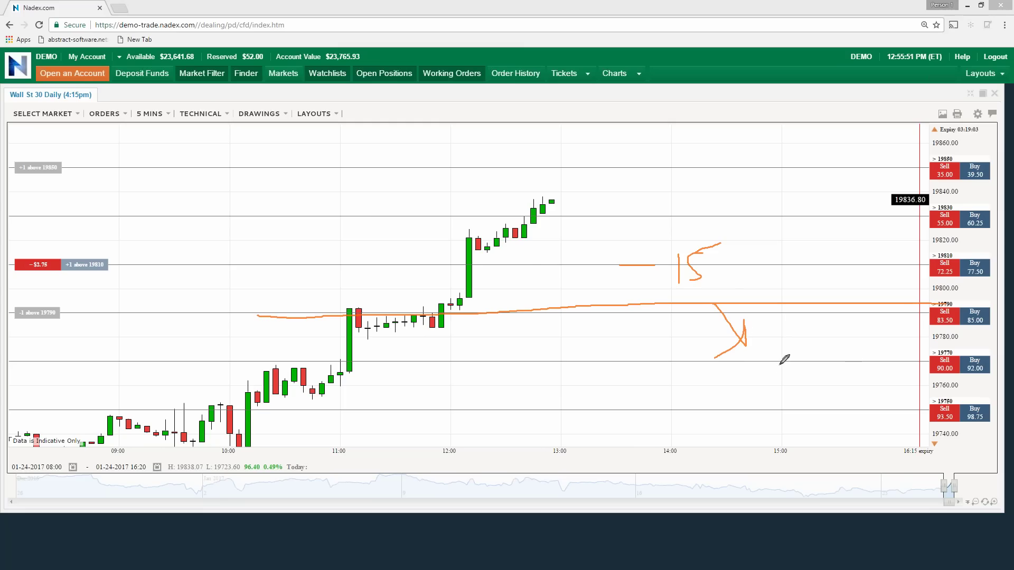
{"action": "left_click_drag", "start_coordinate": [780, 344], "coordinate": [750, 380]}
{"action": "mouse_move", "coordinate": [761, 341]}
{"action": "left_mouse_down"}
{"action": "mouse_move", "coordinate": [760, 381]}
{"action": "mouse_move", "coordinate": [779, 348]}
{"action": "mouse_move", "coordinate": [788, 370]}
{"action": "mouse_move", "coordinate": [803, 354]}
{"action": "mouse_move", "coordinate": [822, 376]}
{"action": "left_mouse_up"}
{"action": "left_click_drag", "start_coordinate": [825, 340], "coordinate": [861, 327]}
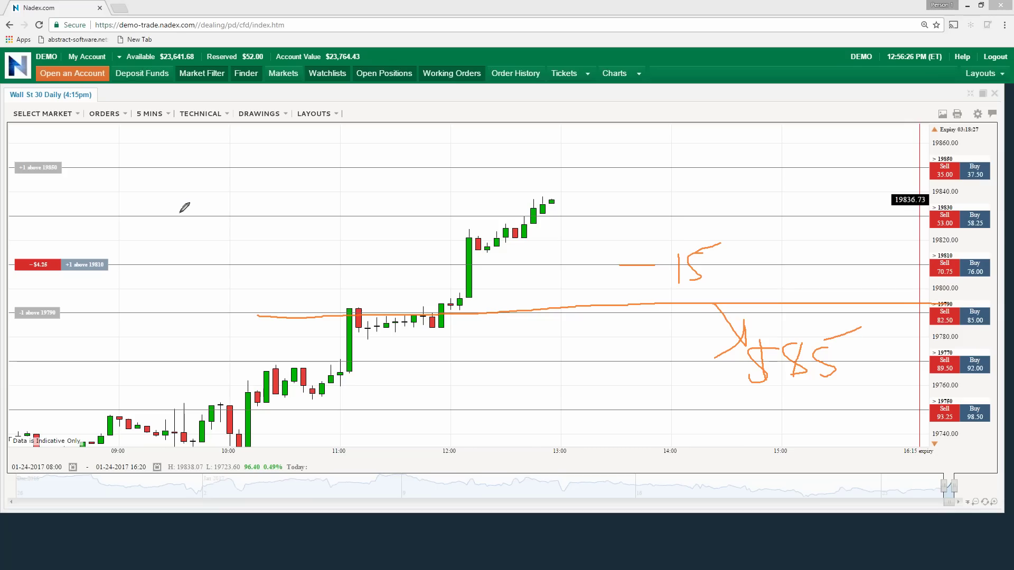
{"action": "key", "text": "Escape"}
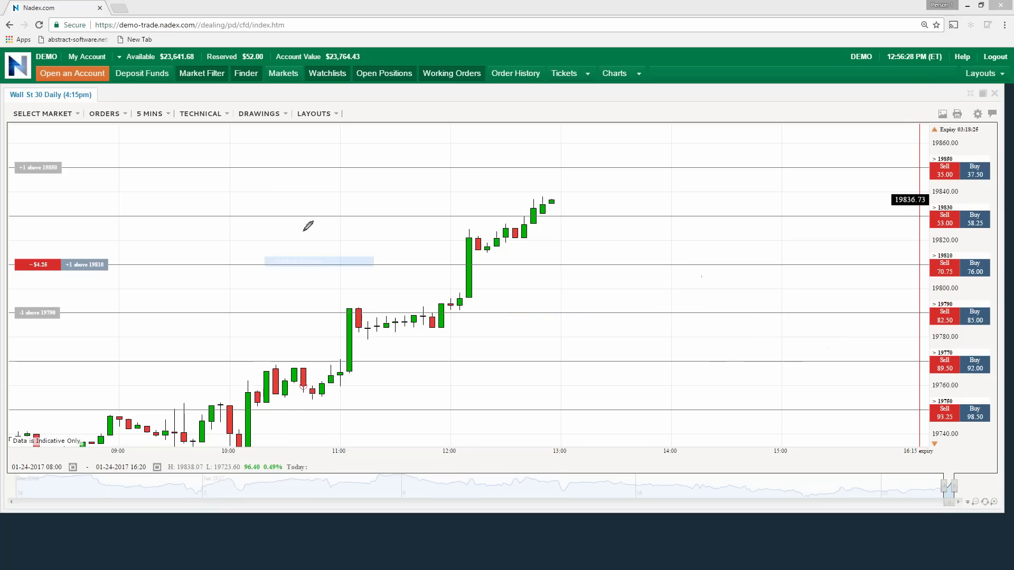
- Minimize both Nadex chart windows to return to the Binary Options slideshow and advance to the contract size and account restrictions slide
{"action": "double_click", "coordinate": [479, 7]}
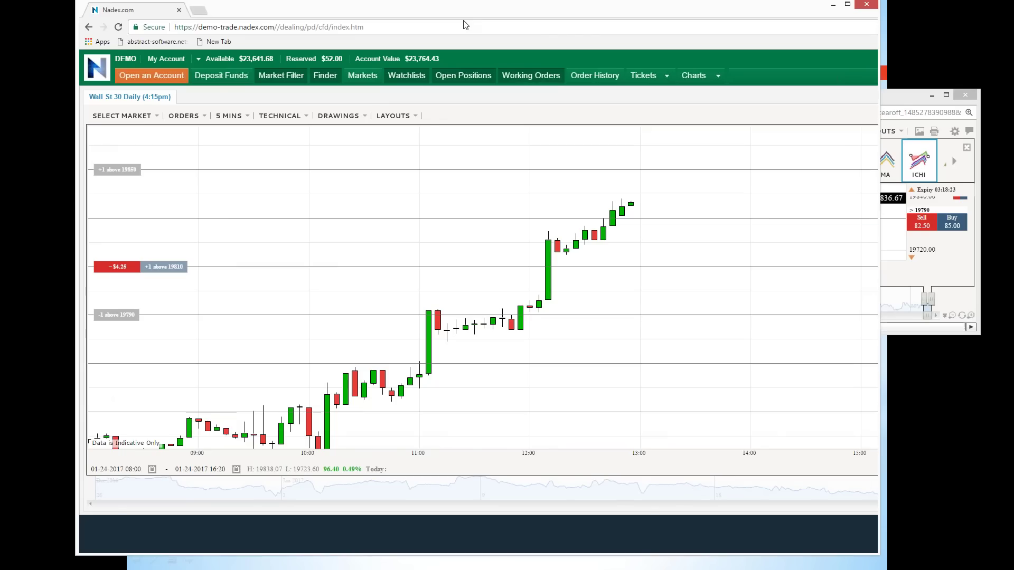
{"action": "left_click_drag", "start_coordinate": [359, 17], "coordinate": [1, 202]}
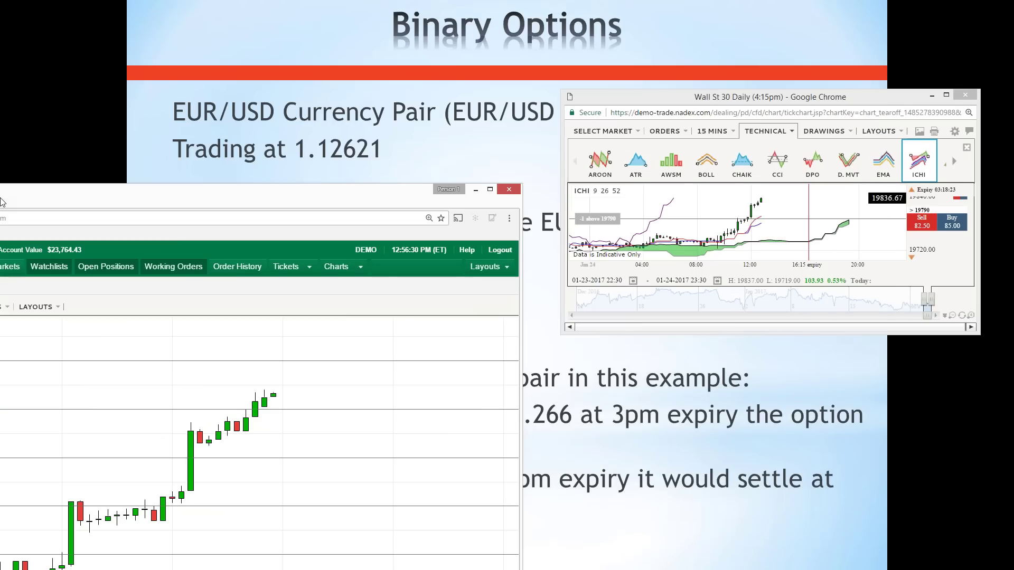
{"action": "left_click", "coordinate": [476, 190]}
{"action": "left_click", "coordinate": [932, 95]}
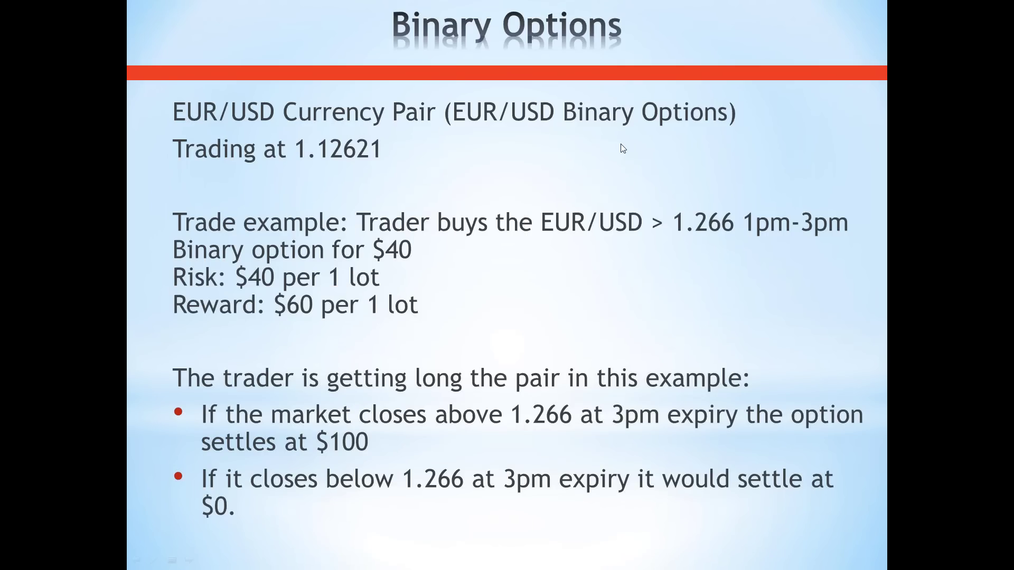
{"action": "left_click", "coordinate": [622, 148]}
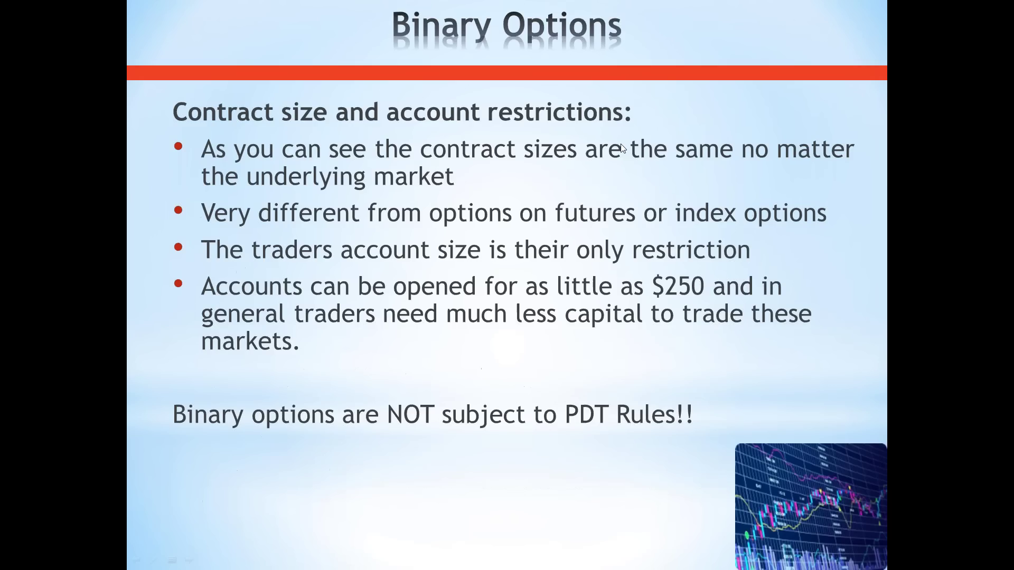